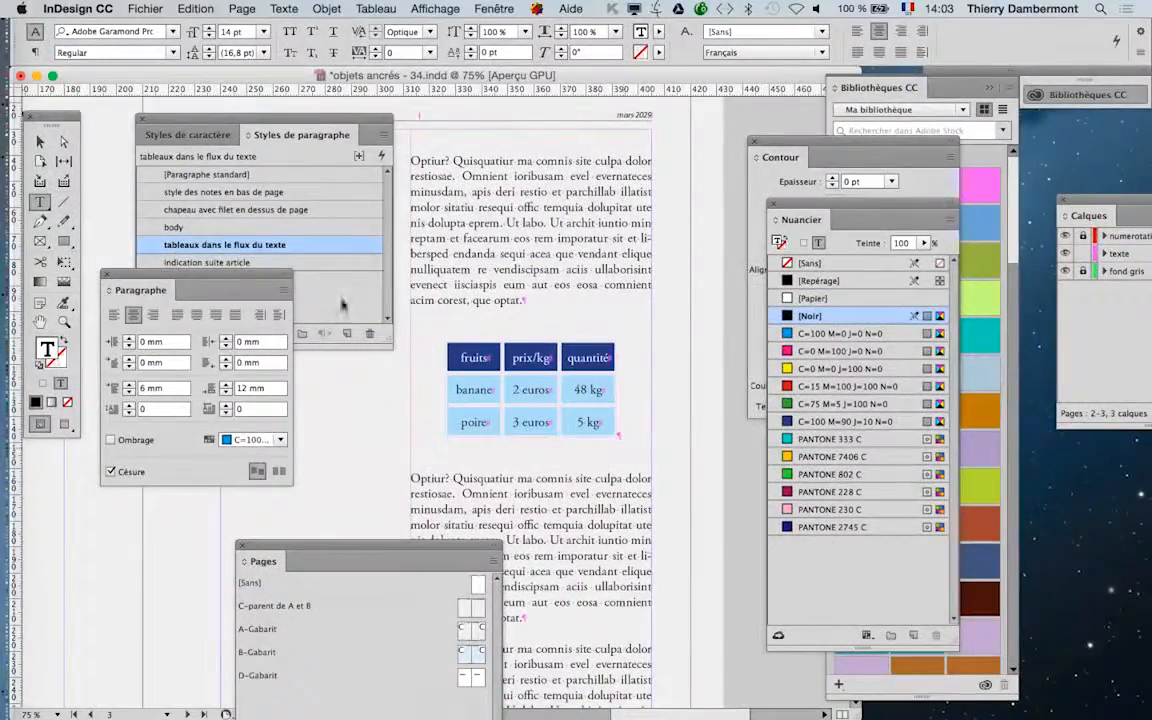
# Set the header word "fruits" in the table to Adobe Garamond Pro Bold Italic
pyautogui.moveTo(262, 280); pyautogui.dragTo(224, 460)
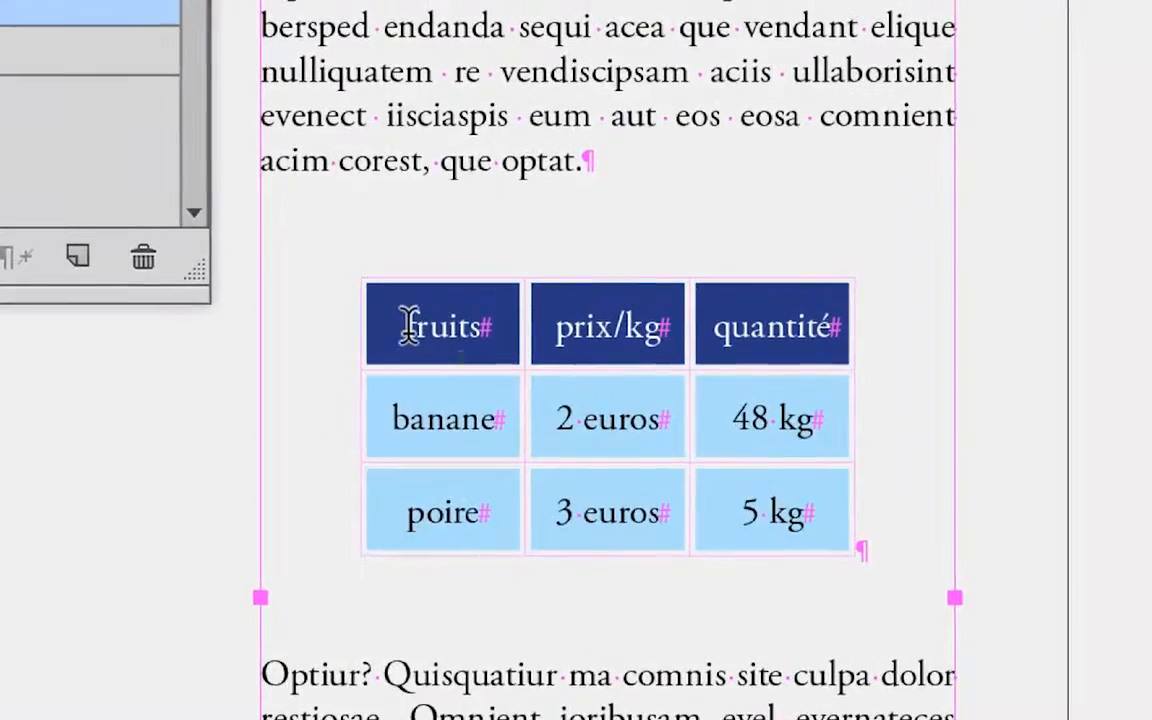
pyautogui.moveTo(201, 262); pyautogui.dragTo(281, 263)
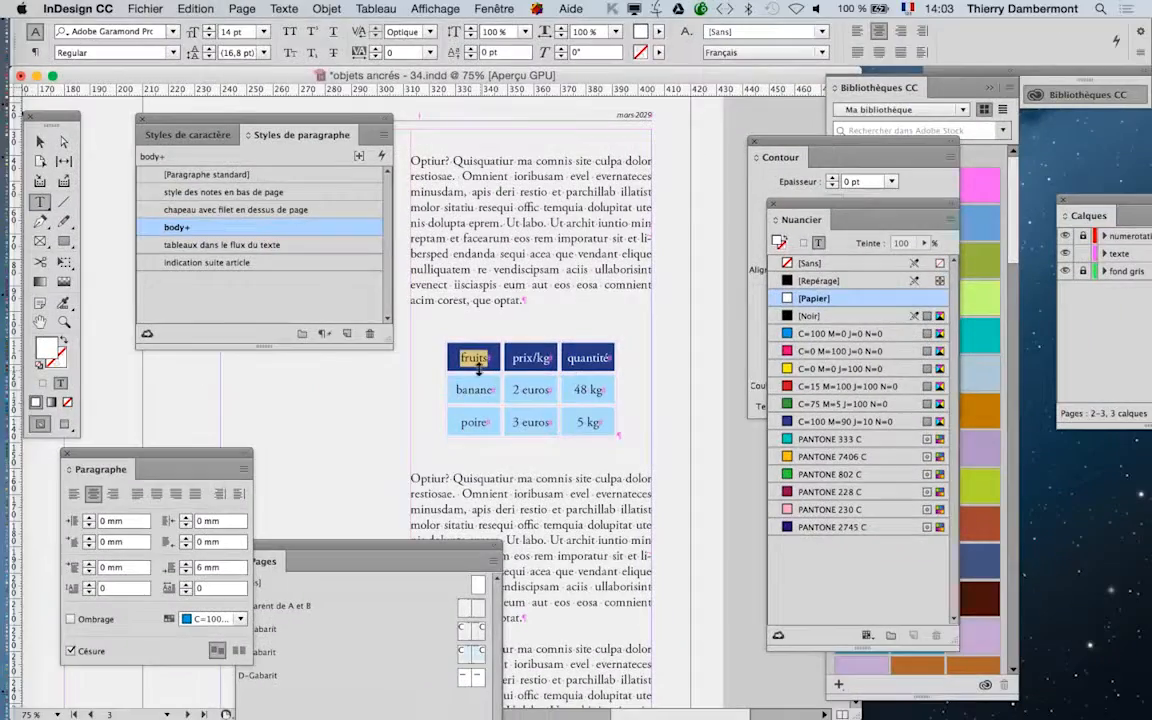
pyautogui.click(284, 9)
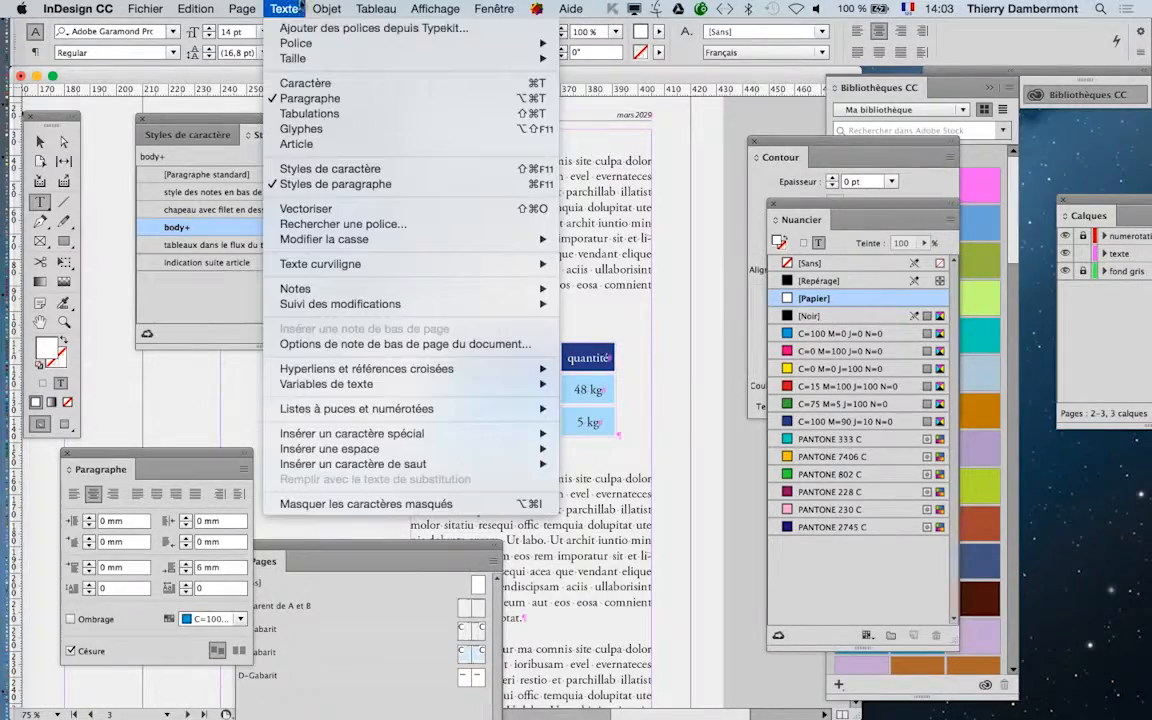
pyautogui.click(304, 83)
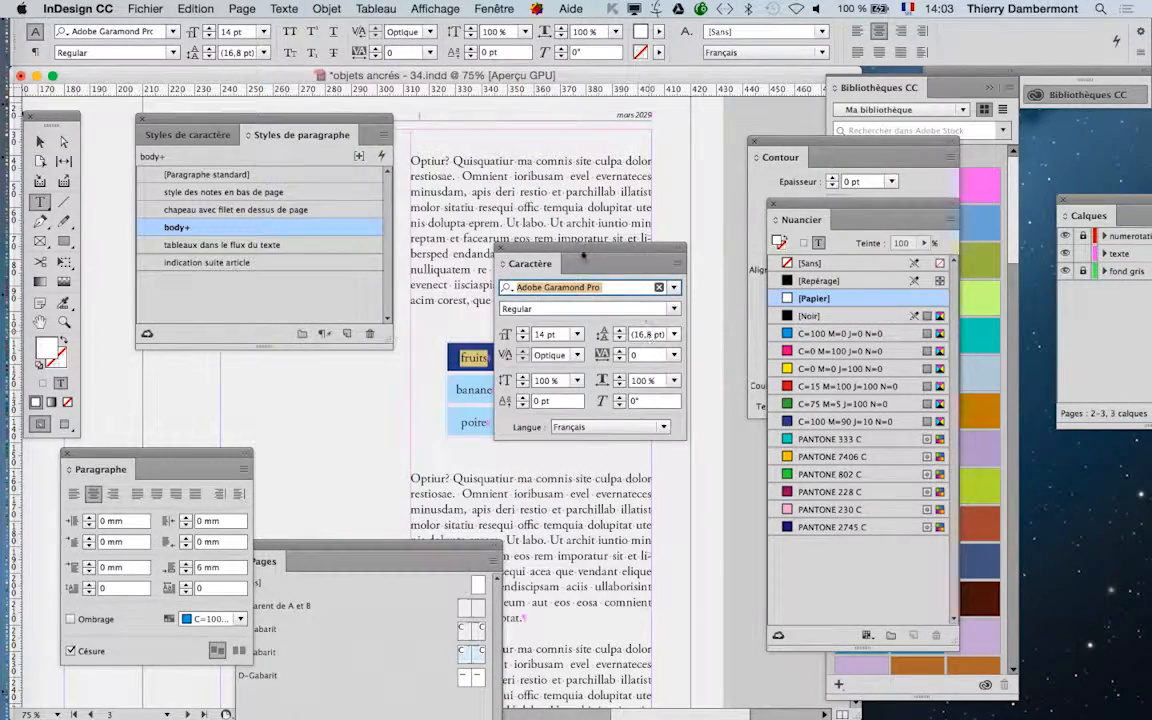
pyautogui.moveTo(584, 256); pyautogui.dragTo(588, 394)
pyautogui.press('super+shift+i')
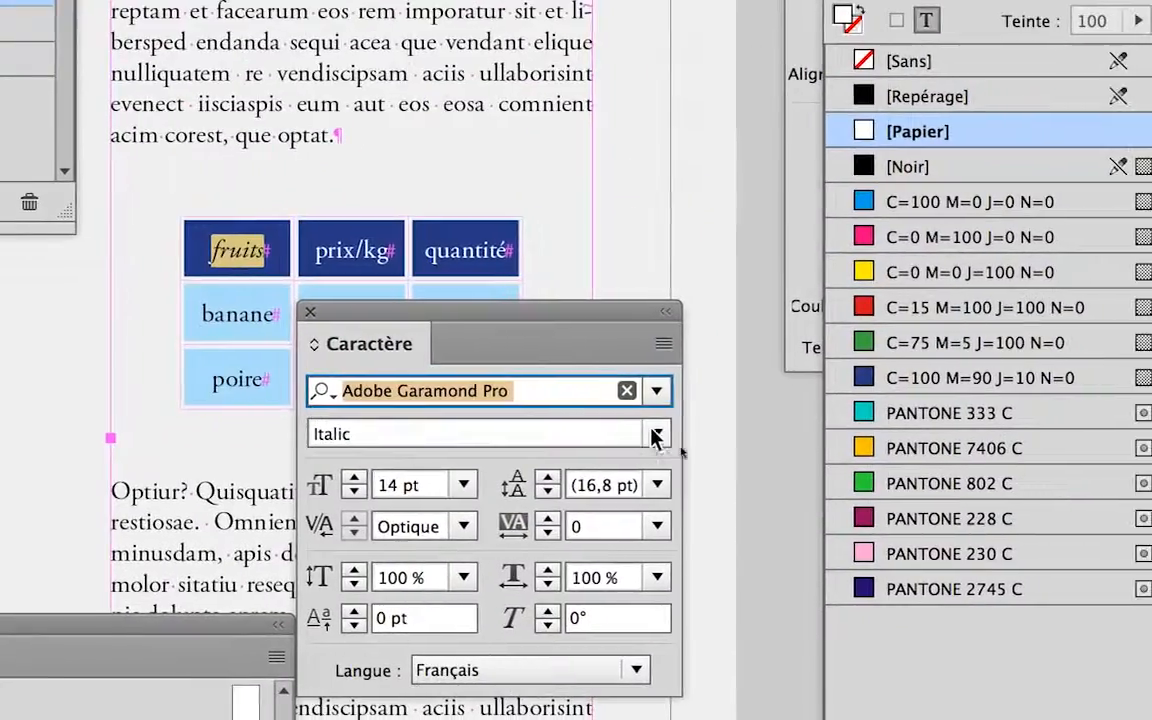
pyautogui.click(781, 510)
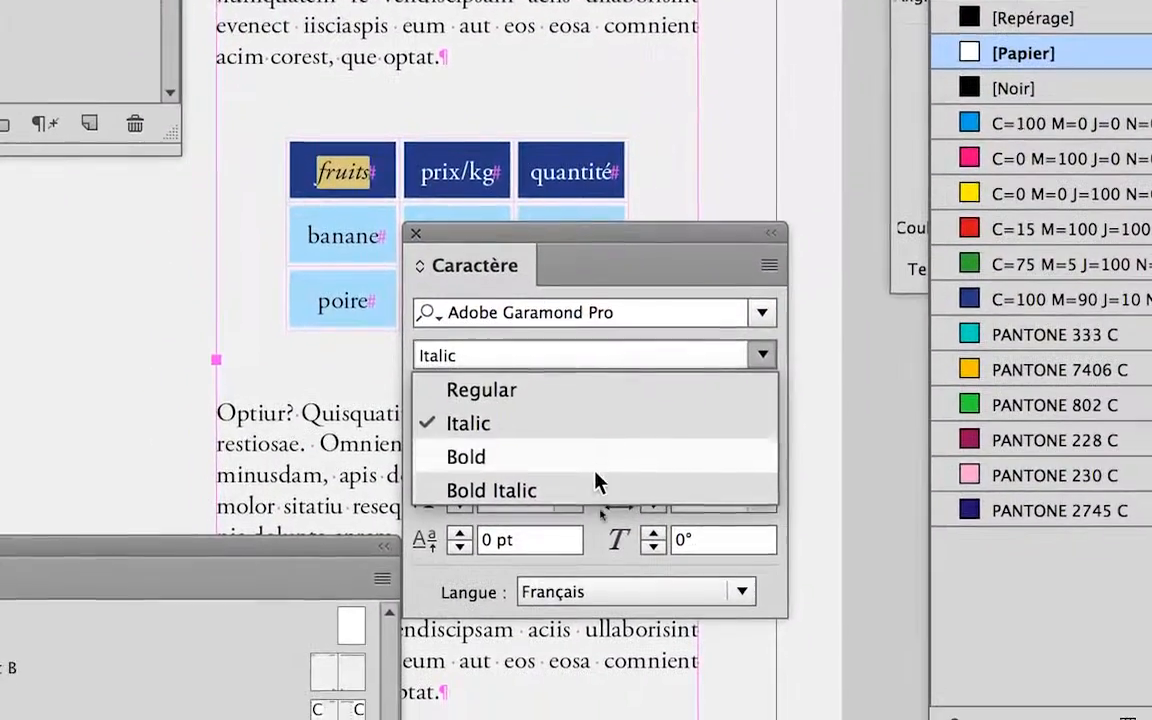
pyautogui.click(595, 488)
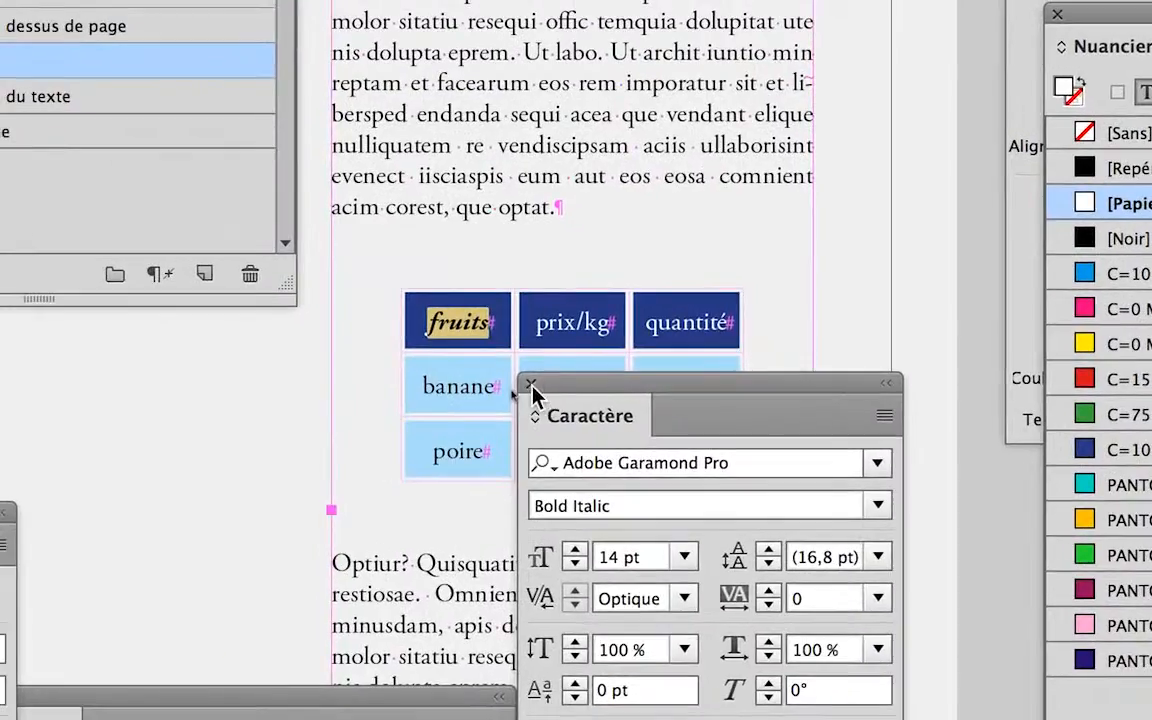
pyautogui.click(531, 385)
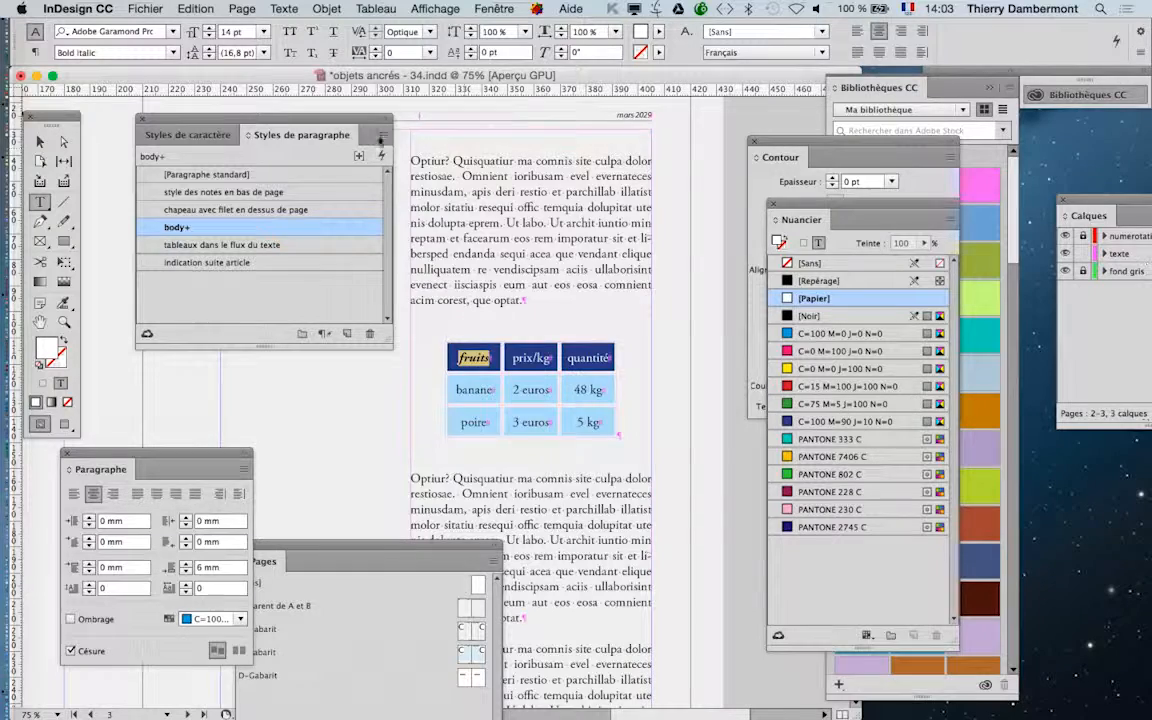
# Create a paragraph style from the formatted header word, based on [Aucun style] and named "en-tete dans les tableaux"
pyautogui.click(382, 136)
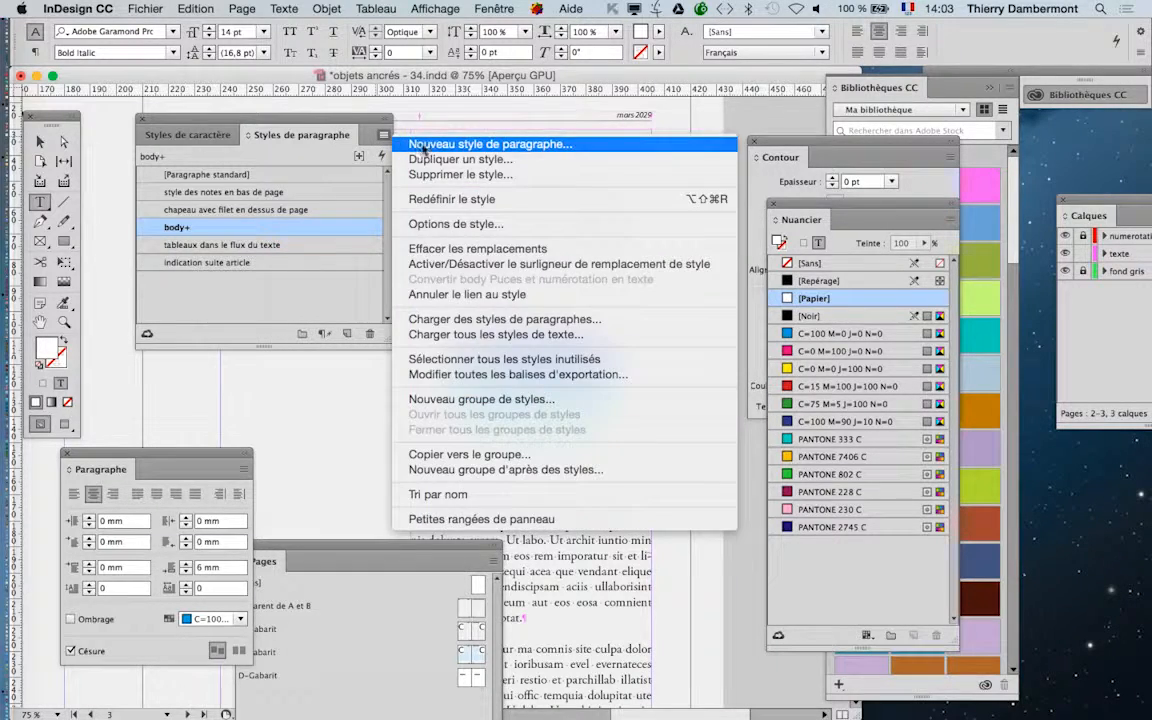
pyautogui.click(430, 144)
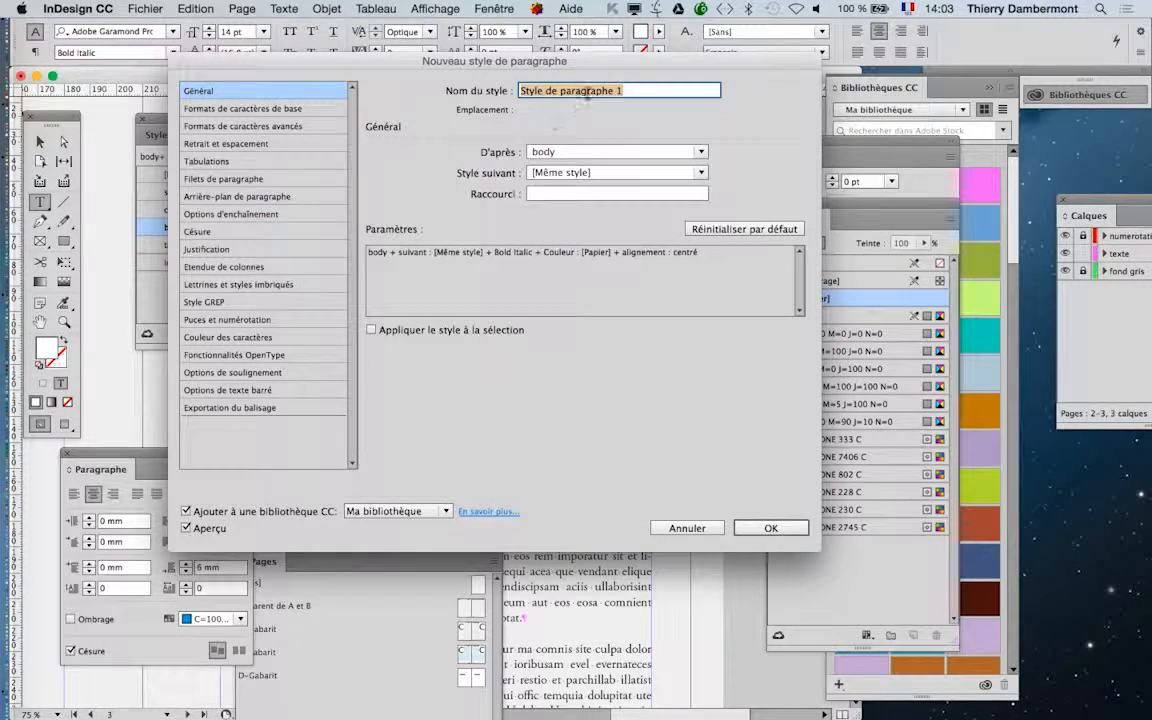
pyautogui.click(590, 151)
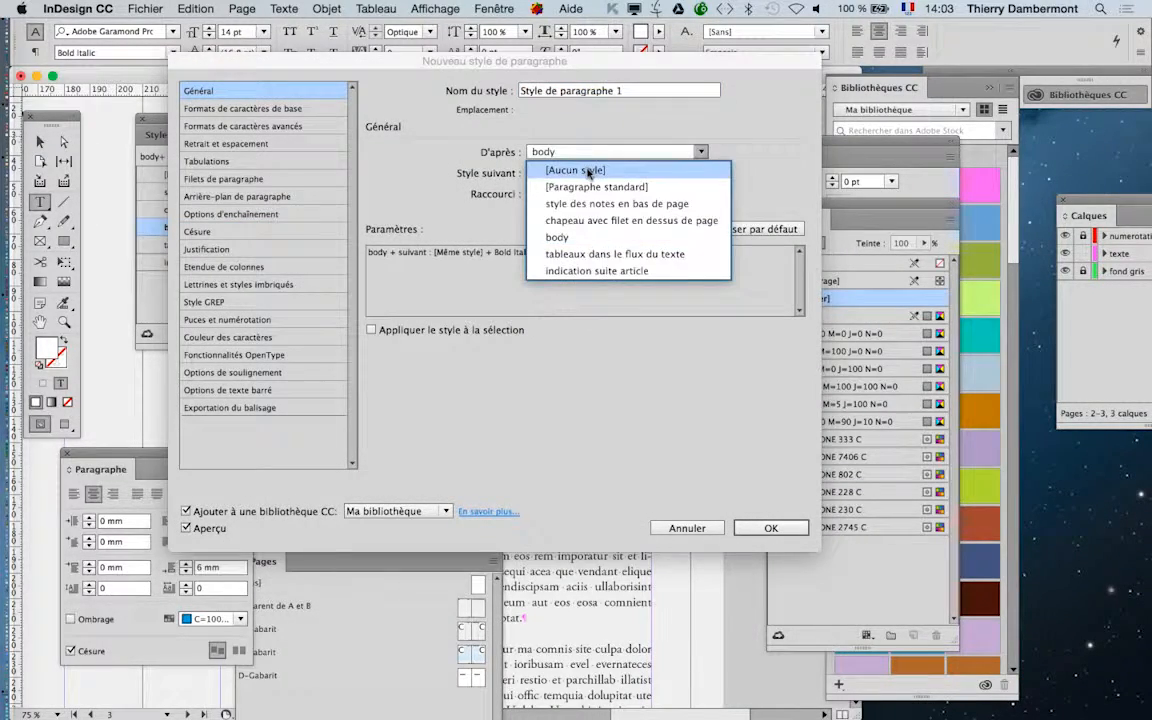
pyautogui.click(590, 172)
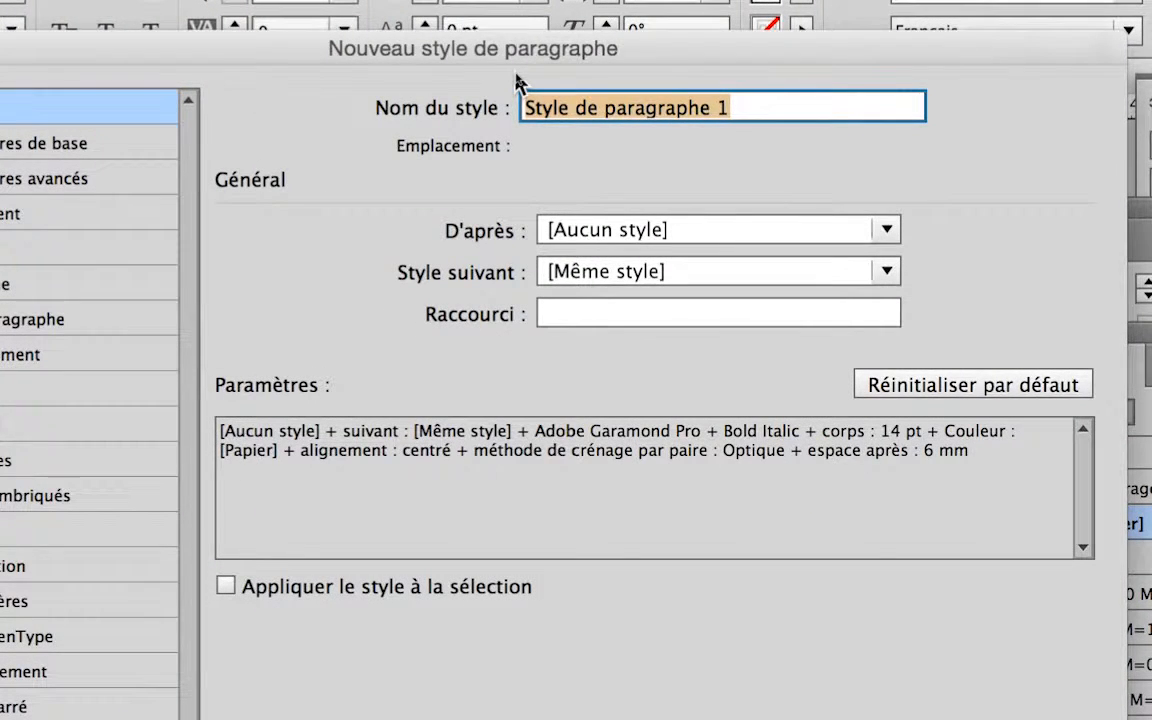
pyautogui.write('en-tete dans les tableaux')
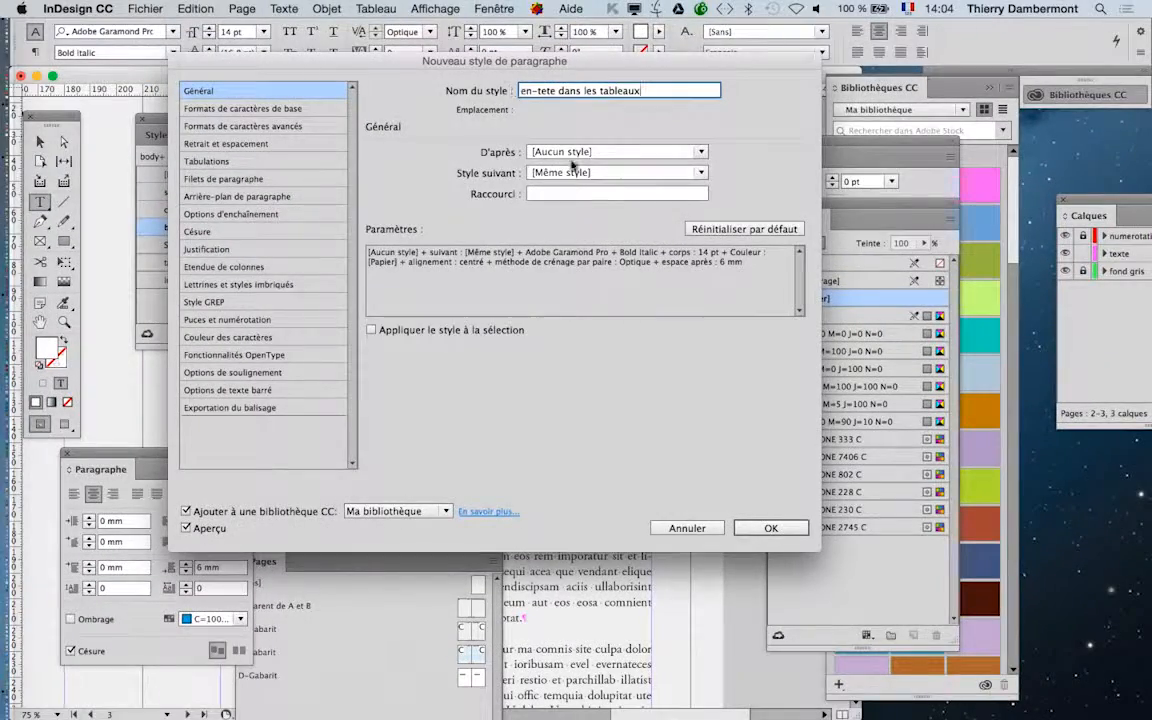
pyautogui.click(763, 533)
# Apply the "en-tete dans les tableaux" paragraph style to the "prix/kg" and "quantité" header cells
pyautogui.press('super+alt+a')
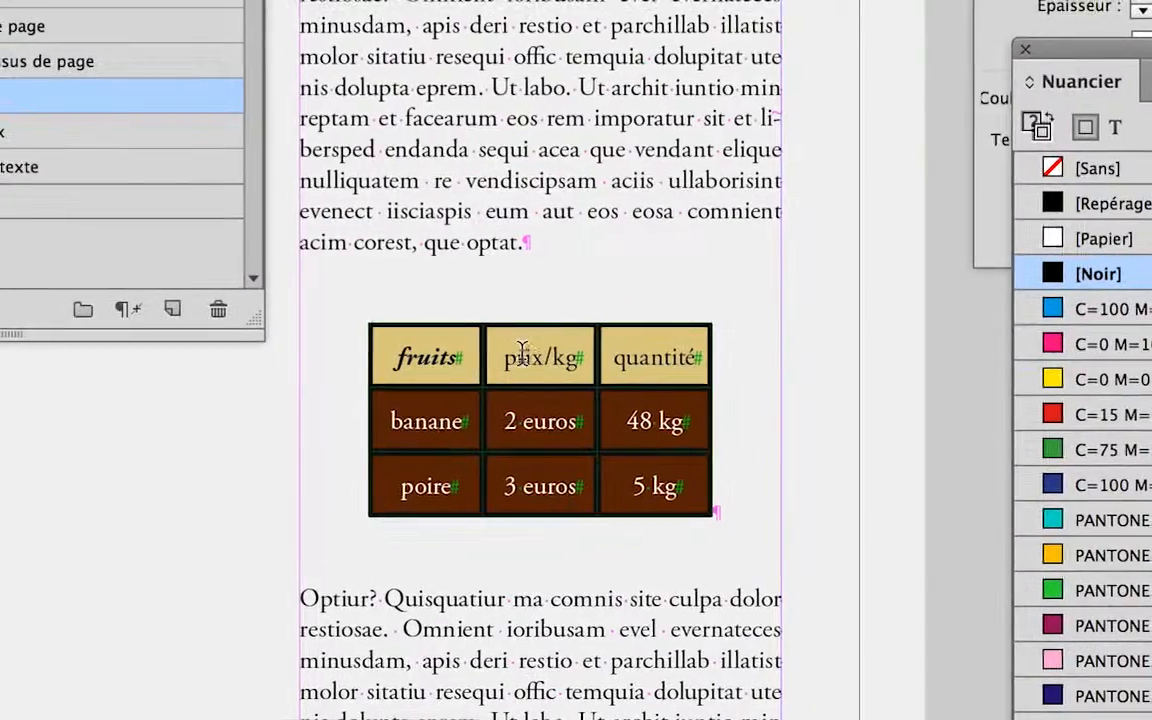
pyautogui.moveTo(515, 355); pyautogui.dragTo(697, 357)
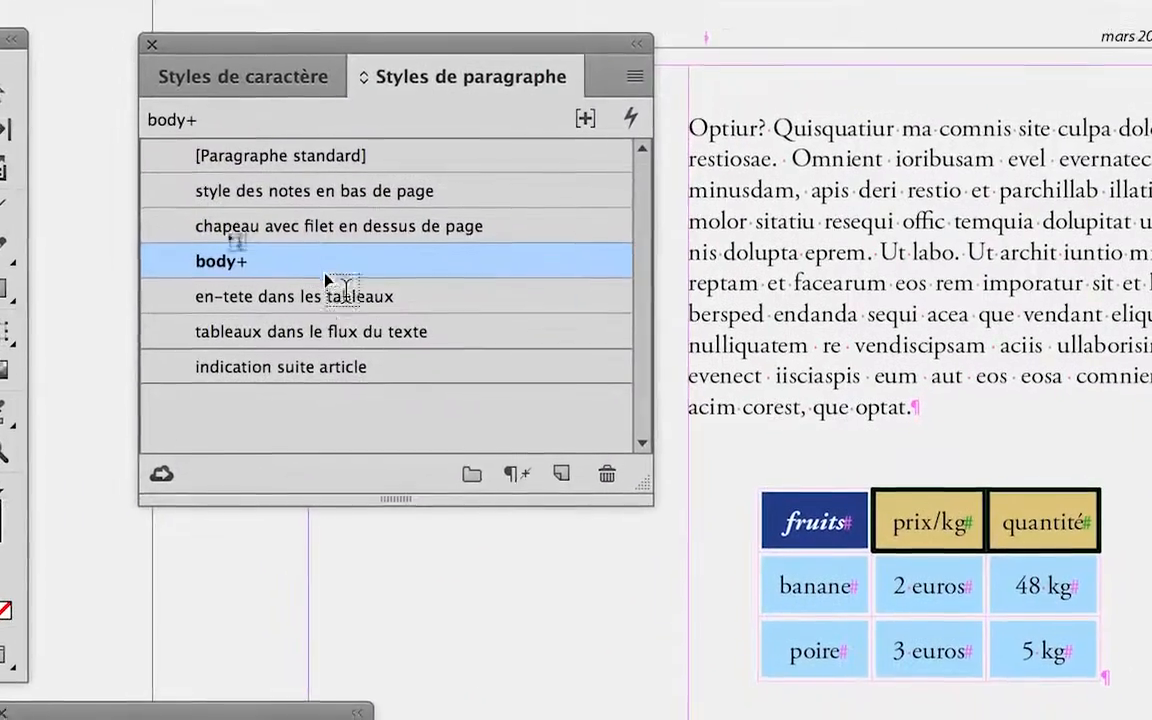
pyautogui.click(330, 295)
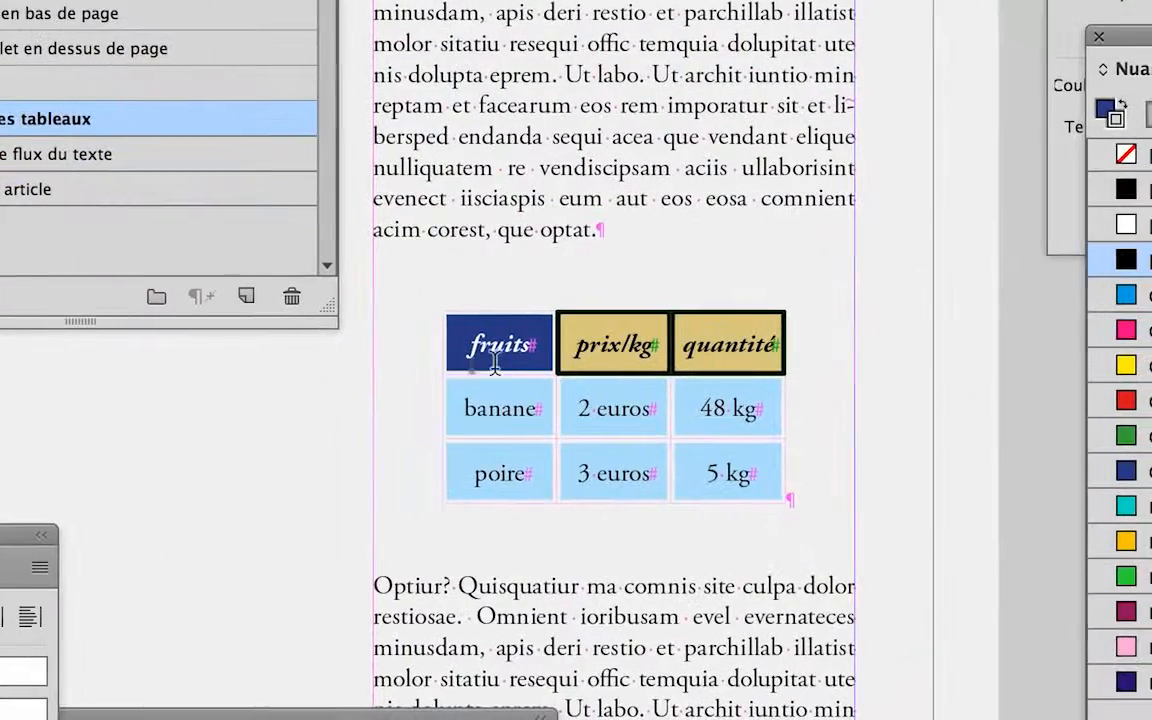
pyautogui.click(569, 354)
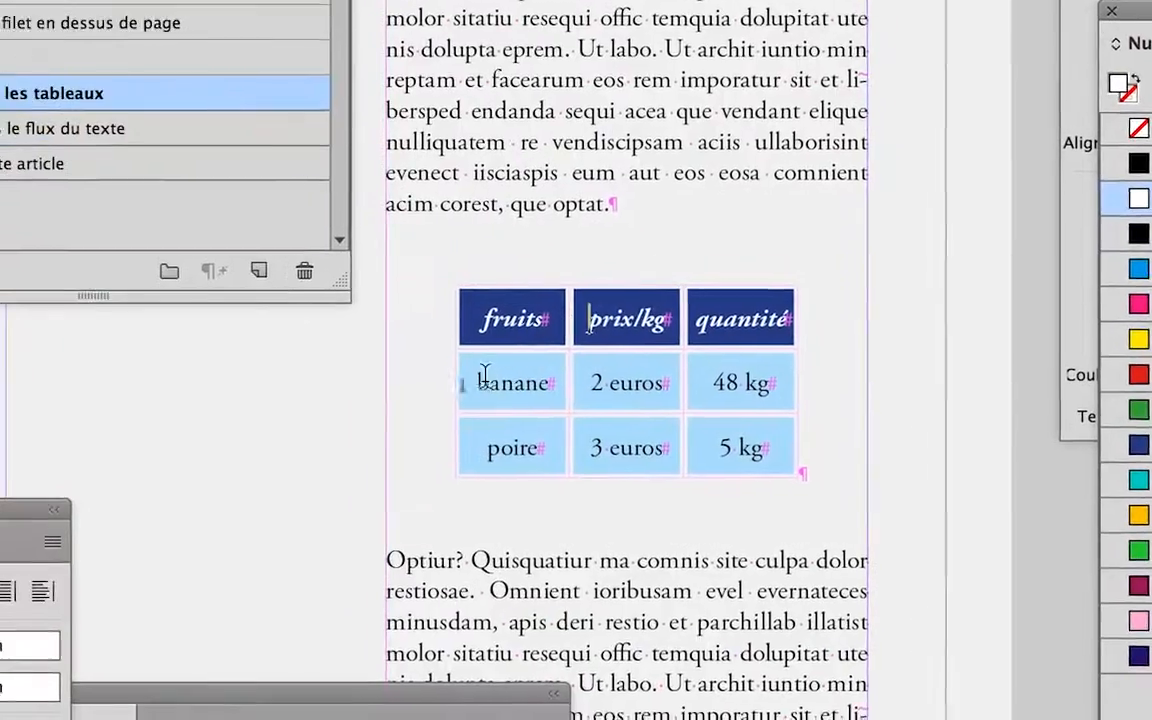
# Change the font of the word "banane" in the table to Arial Bold
pyautogui.moveTo(479, 382); pyautogui.dragTo(543, 382)
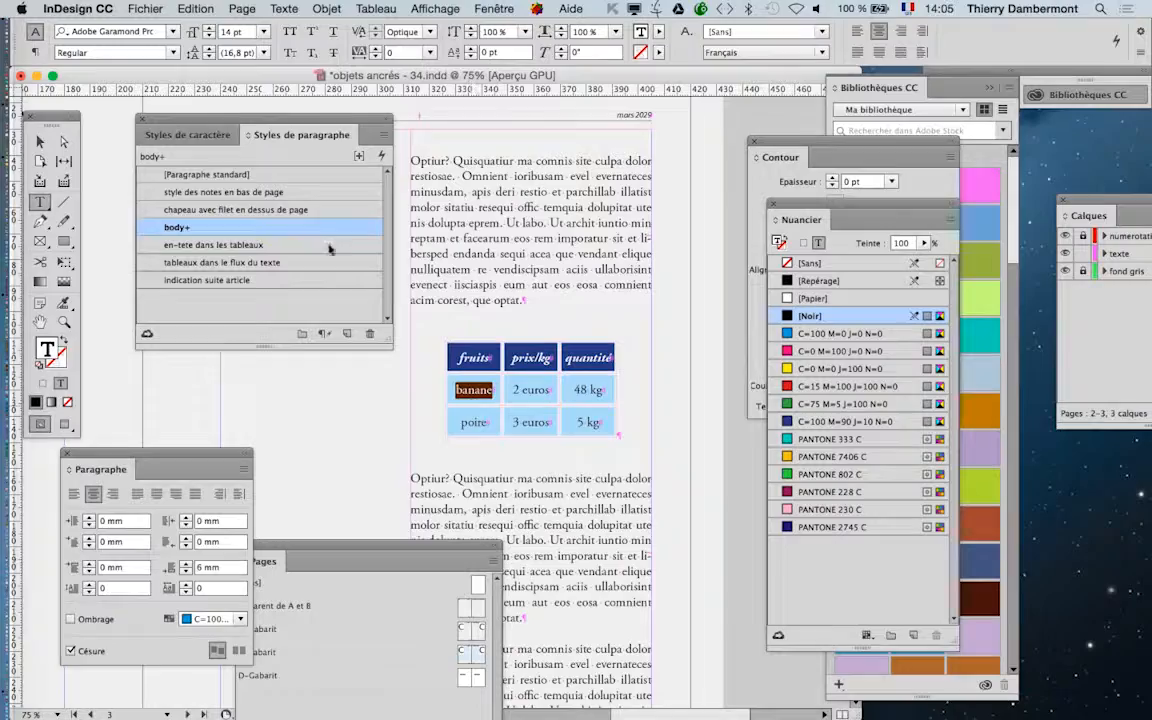
pyautogui.click(284, 8)
pyautogui.click(308, 154)
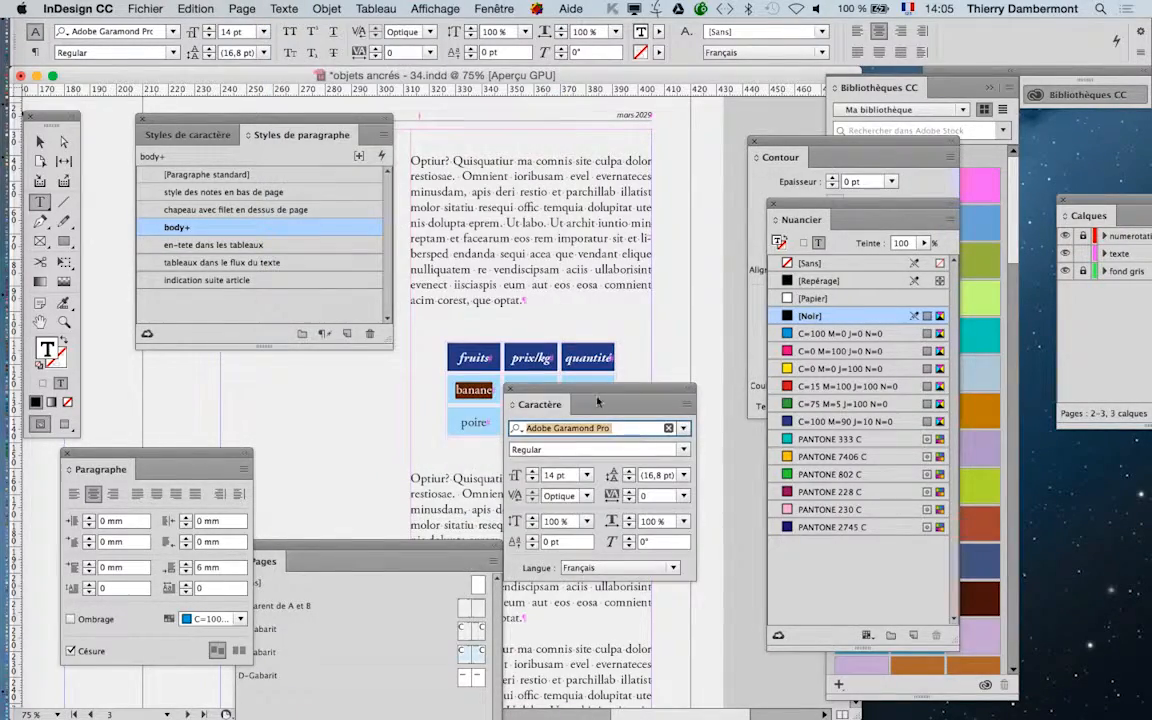
pyautogui.moveTo(589, 392); pyautogui.dragTo(545, 421)
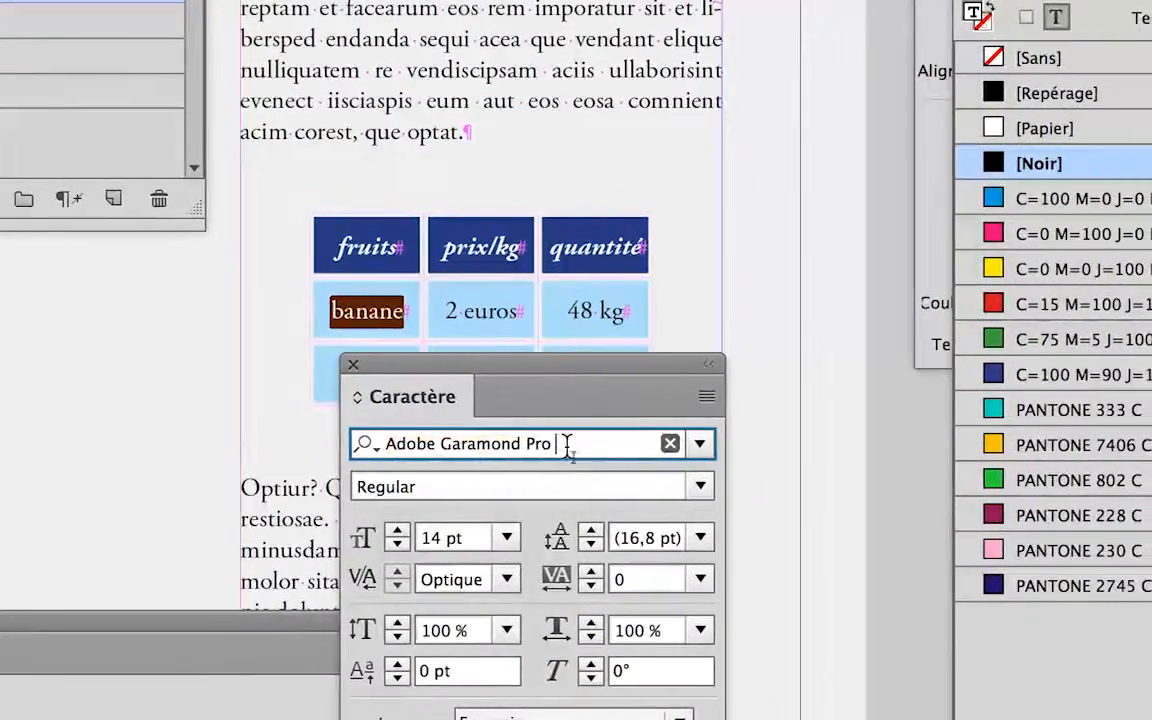
pyautogui.write('Ar')
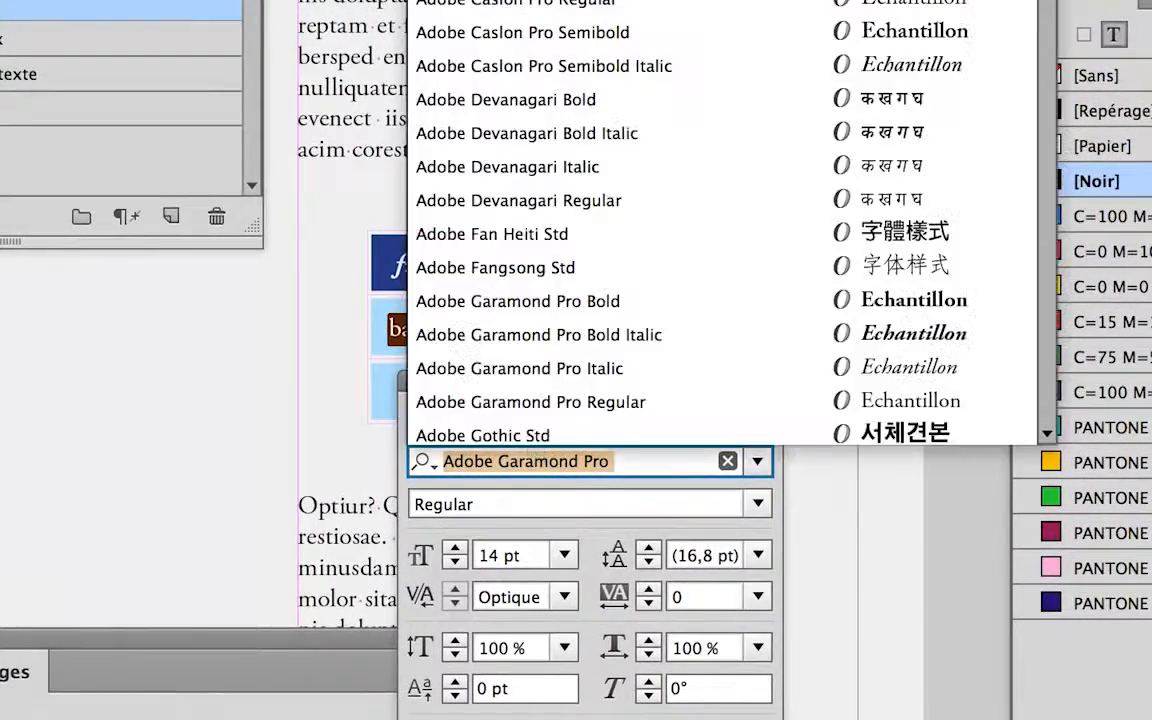
pyautogui.write('ial')
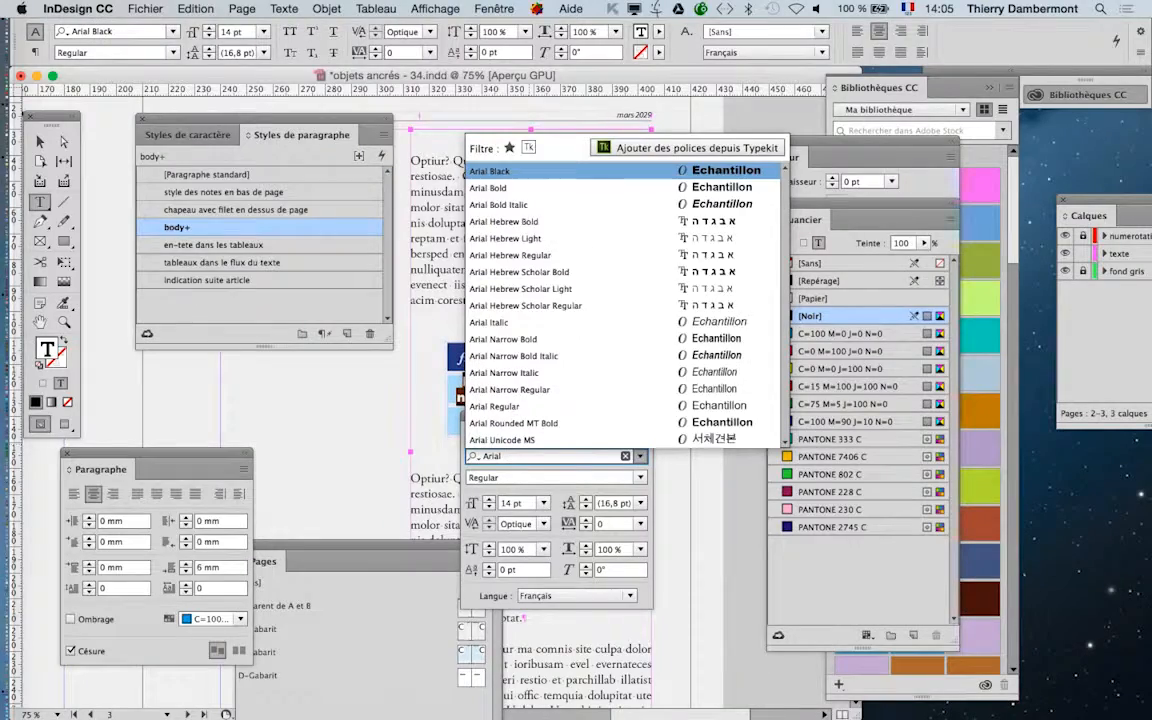
pyautogui.press('BackSpace')
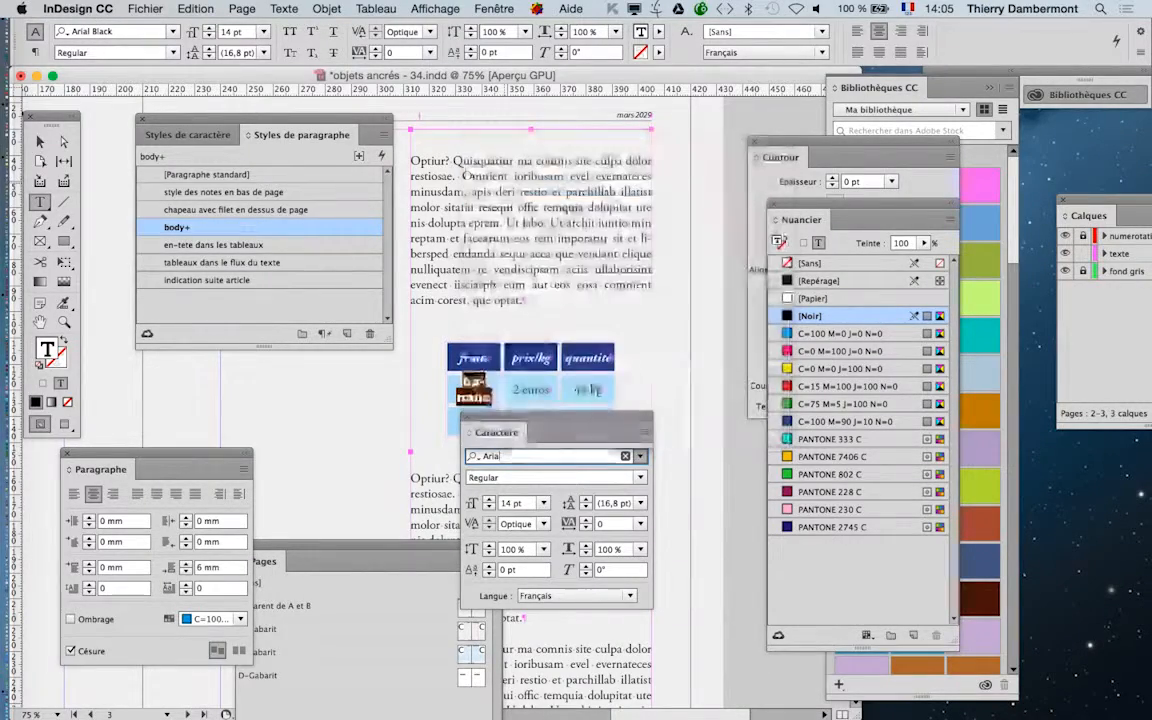
pyautogui.write('l')
pyautogui.press('Return')
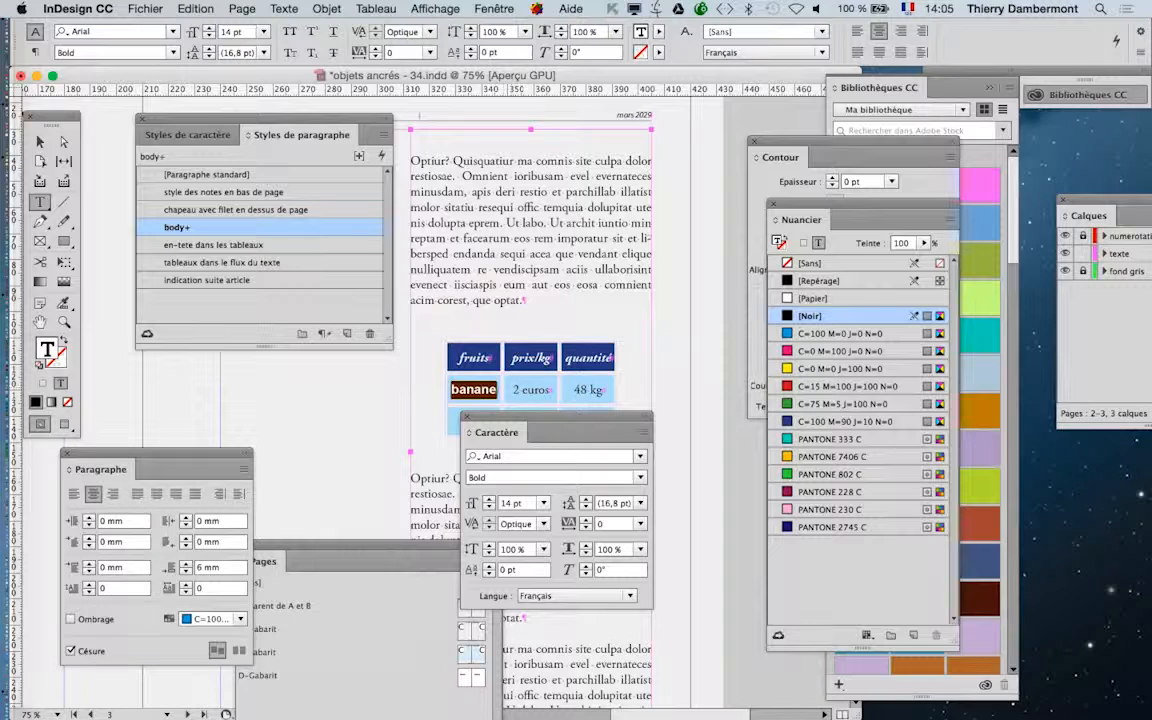
# Reduce the font size of "banane" to 11 pt
pyautogui.press('shift+super+less')
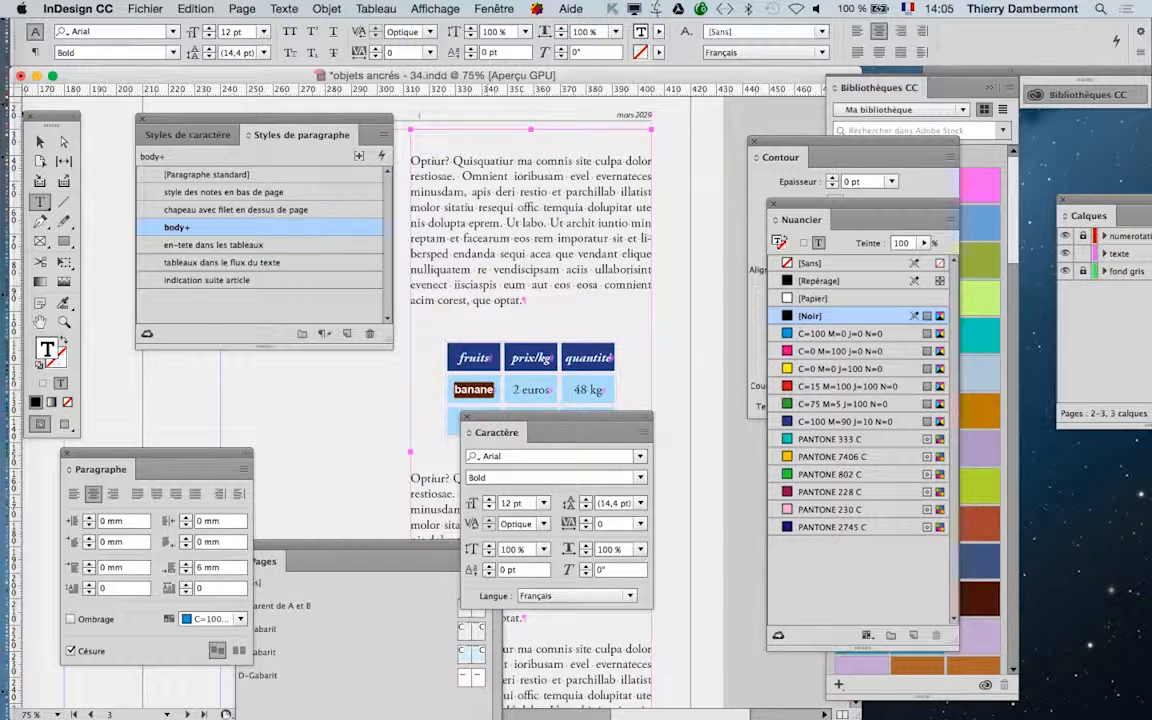
pyautogui.click(488, 508)
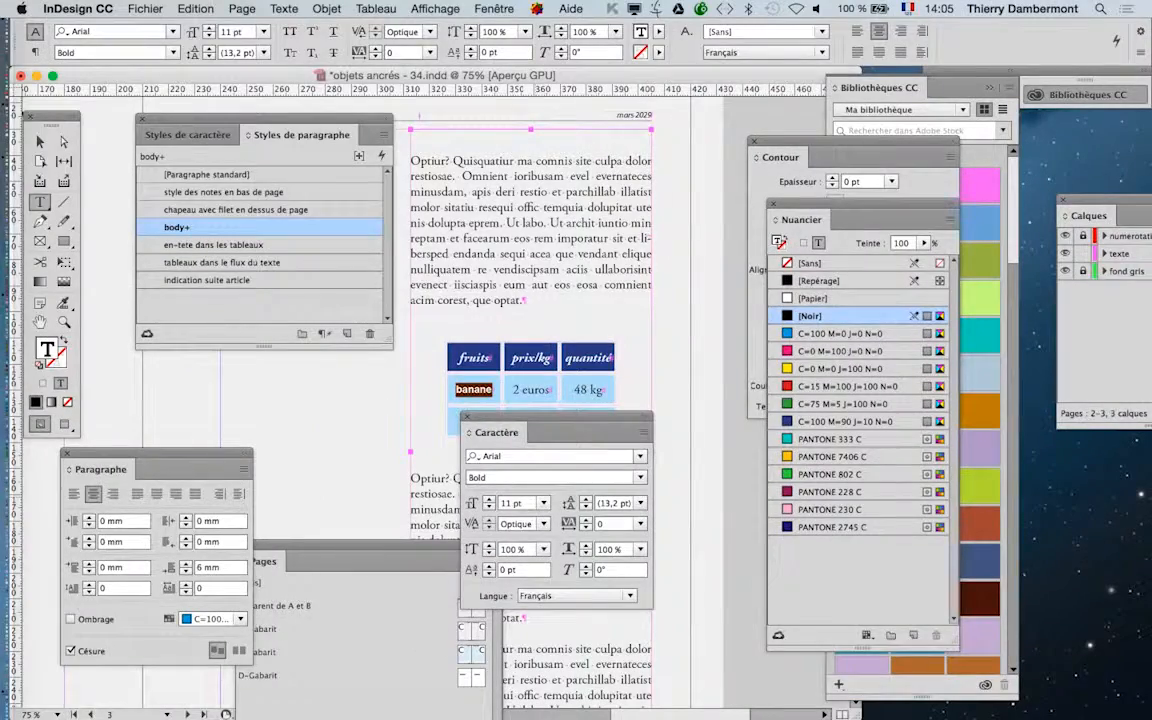
pyautogui.moveTo(556, 417); pyautogui.dragTo(742, 257)
# Create a paragraph style from the "banane" formatting, based on [Aucun style] and named "données dans les tableaux"
pyautogui.click(383, 134)
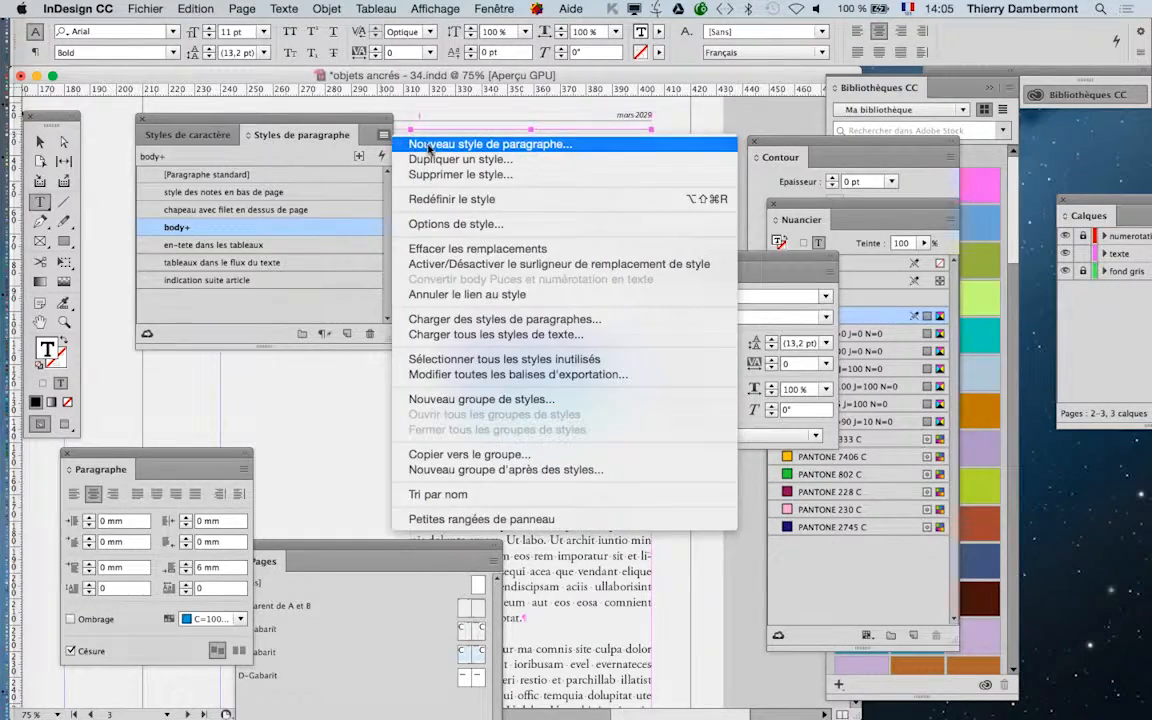
pyautogui.click(388, 140)
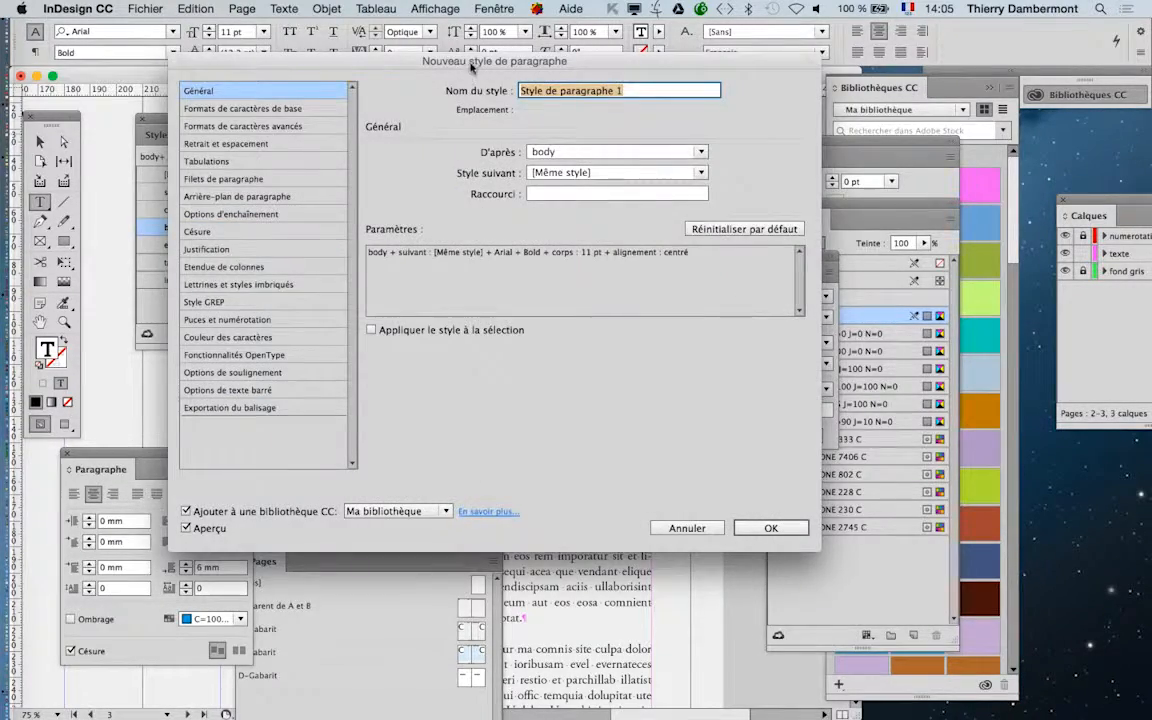
pyautogui.moveTo(471, 66); pyautogui.dragTo(640, 121)
pyautogui.moveTo(498, 120); pyautogui.dragTo(335, 325)
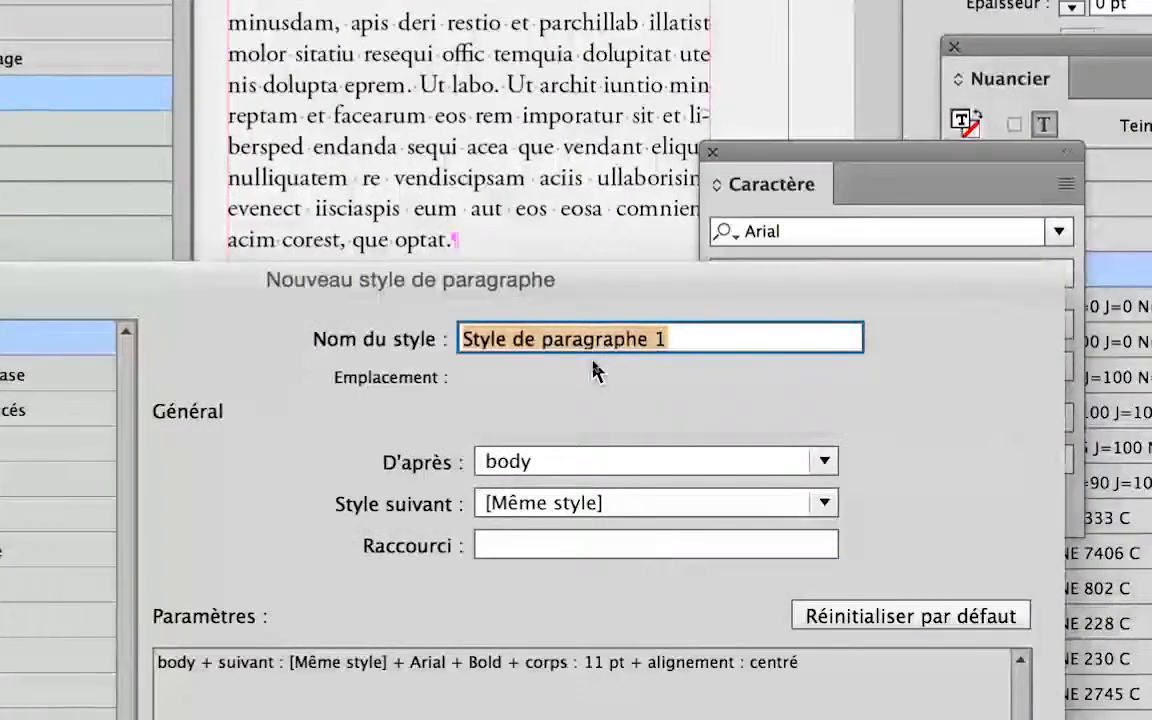
pyautogui.write('ce')
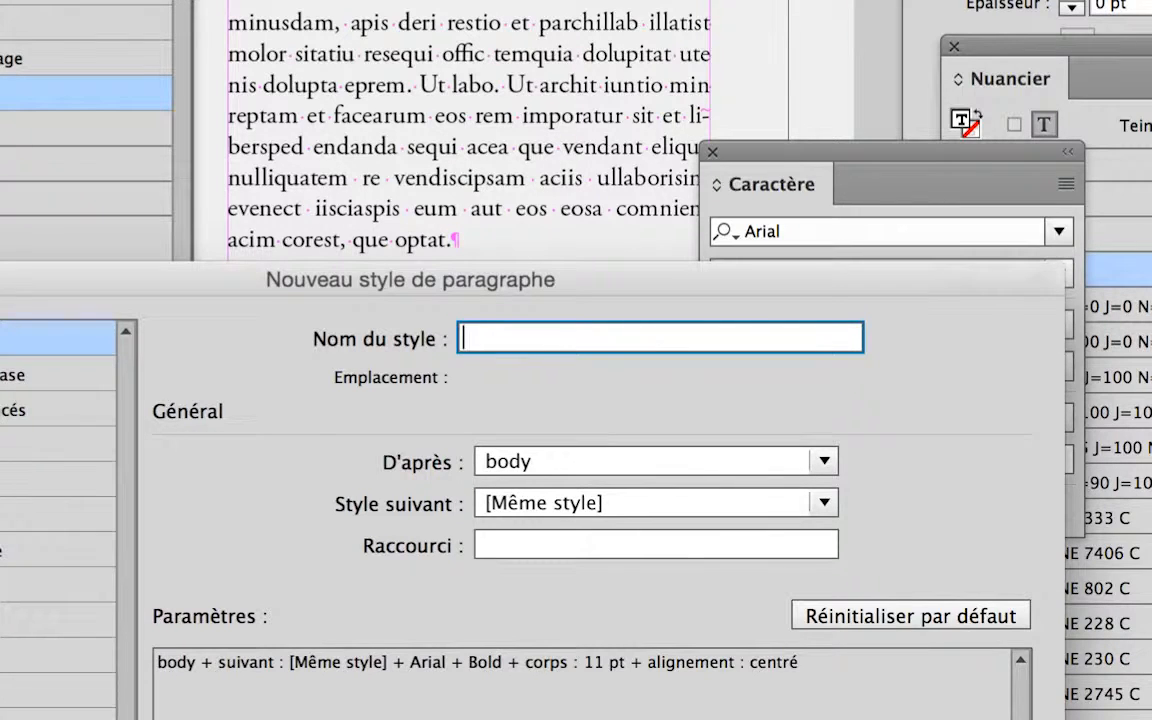
pyautogui.write('nnées dans les tableaux')
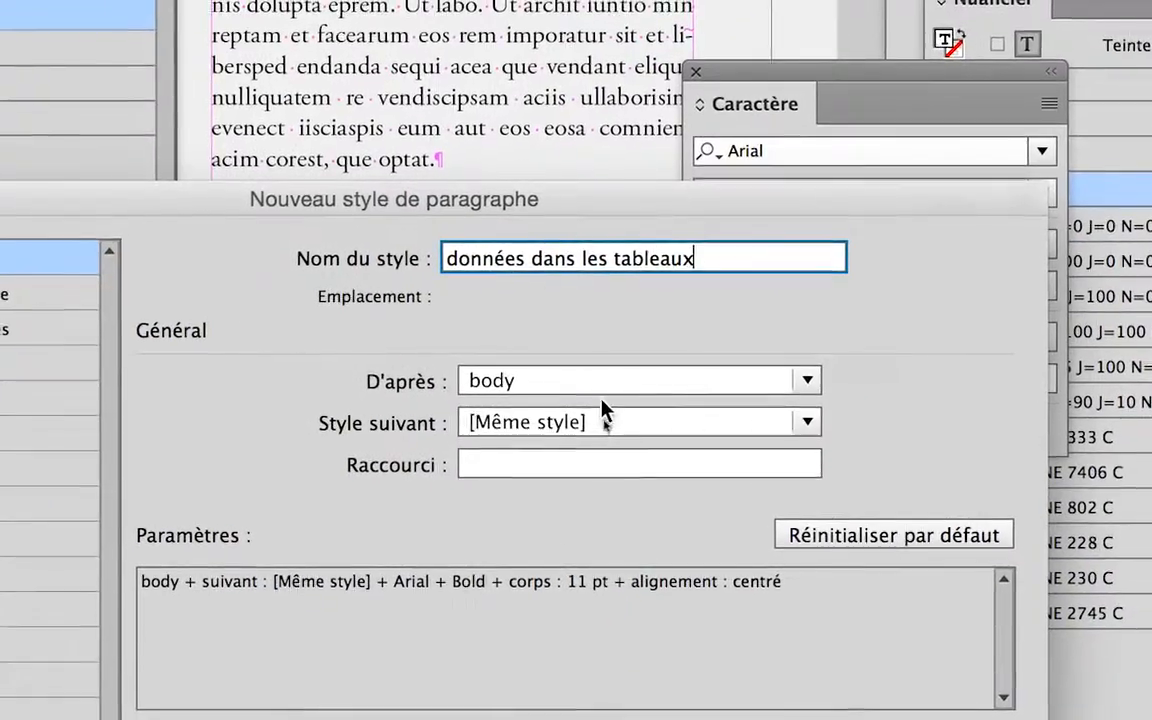
pyautogui.click(600, 468)
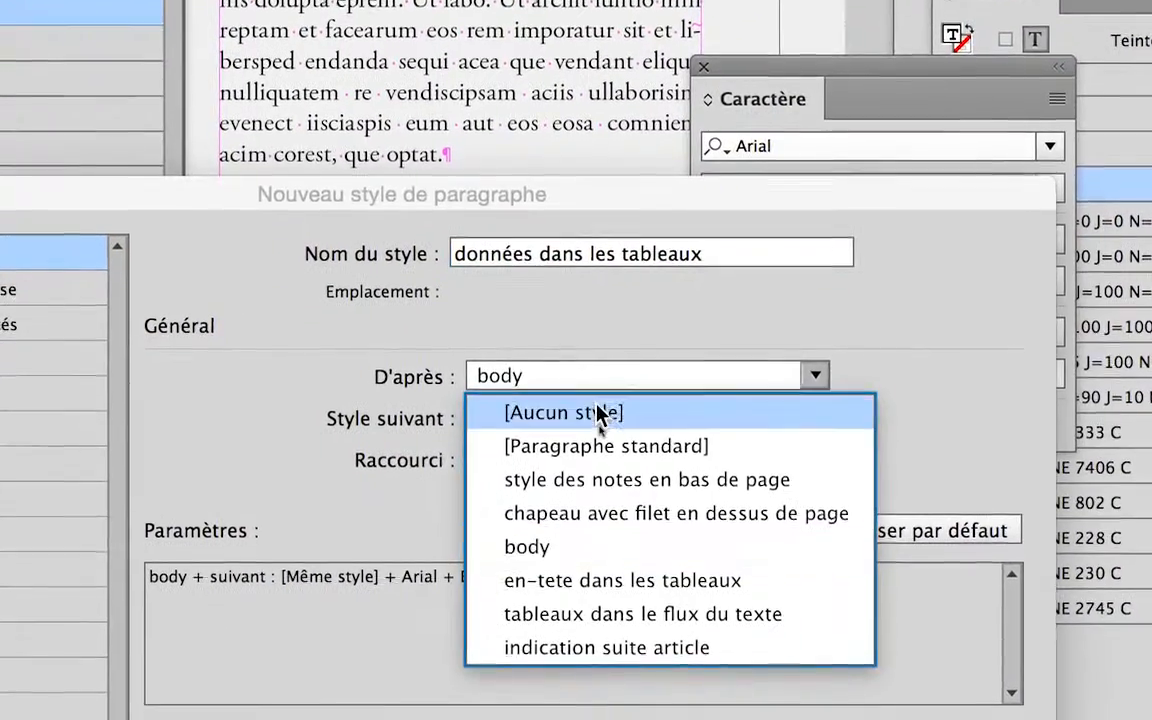
pyautogui.click(598, 413)
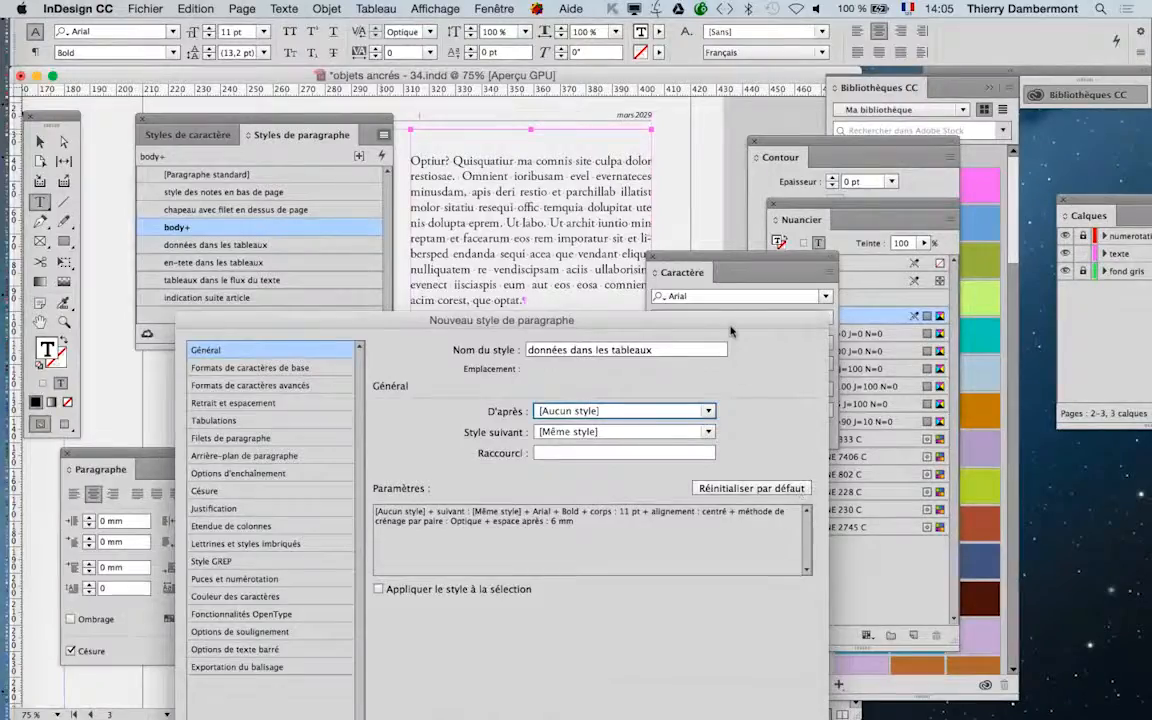
pyautogui.moveTo(731, 330); pyautogui.dragTo(391, 87)
pyautogui.click(436, 539)
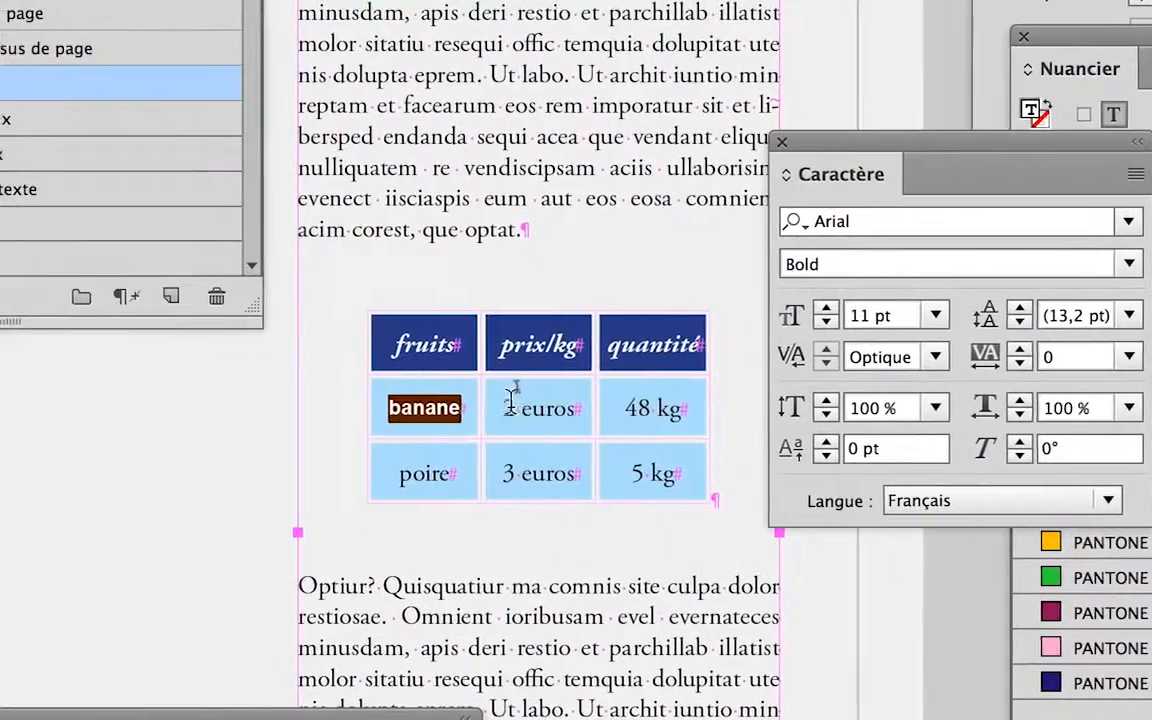
# Apply the "données dans les tableaux" paragraph style to the four price and quantity data cells
pyautogui.moveTo(525, 409); pyautogui.dragTo(646, 459)
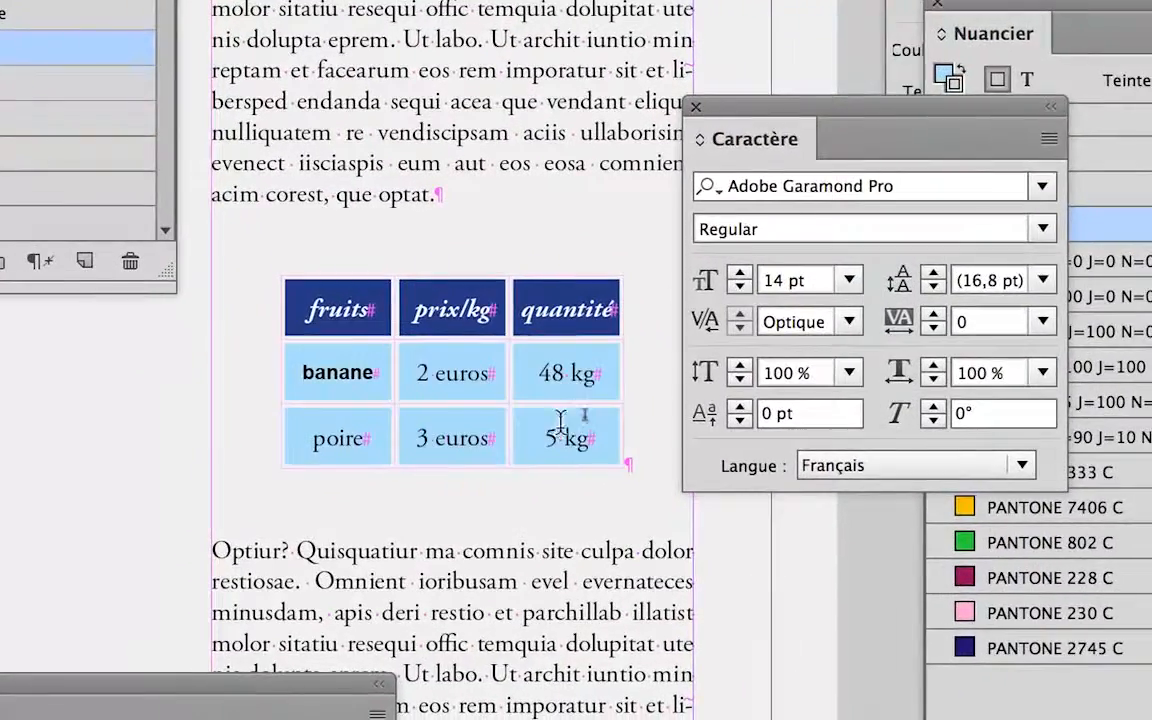
pyautogui.click(560, 425)
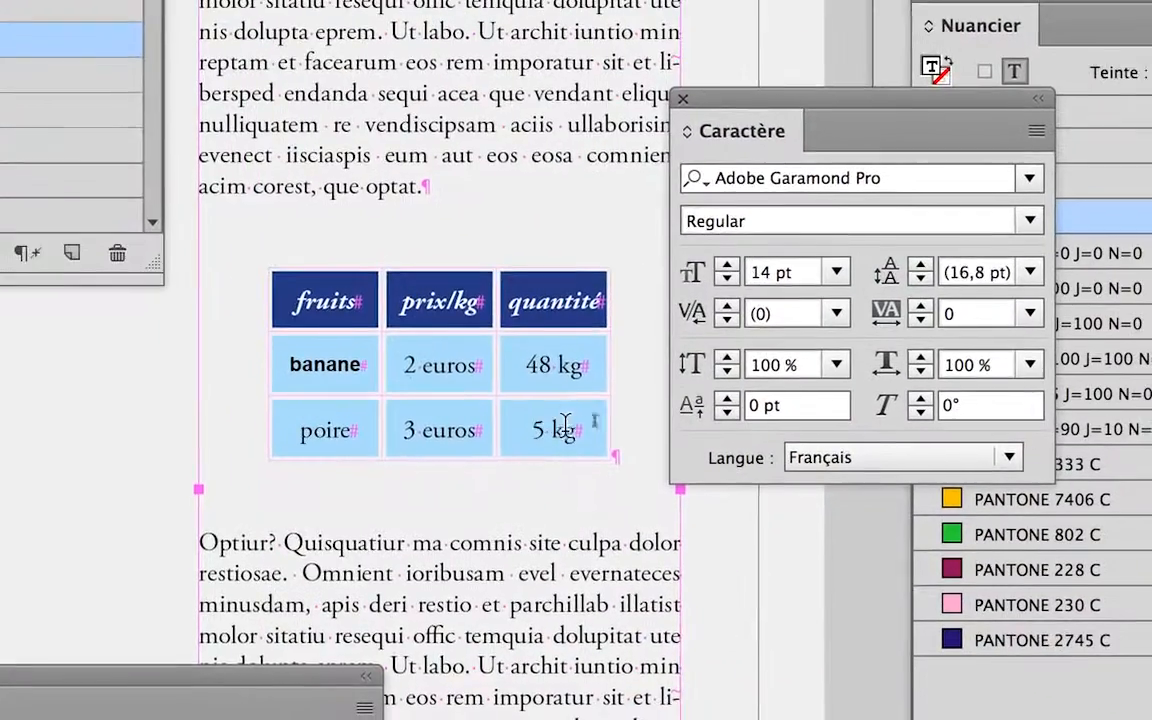
pyautogui.moveTo(565, 425); pyautogui.dragTo(440, 365)
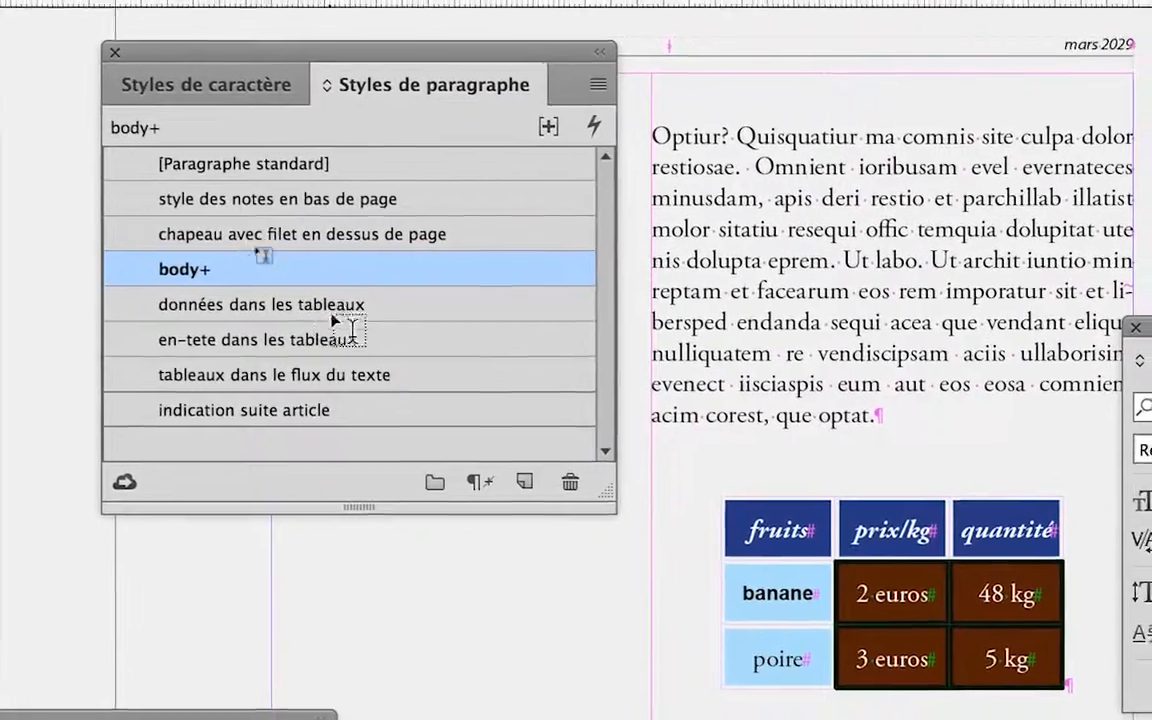
pyautogui.click(340, 312)
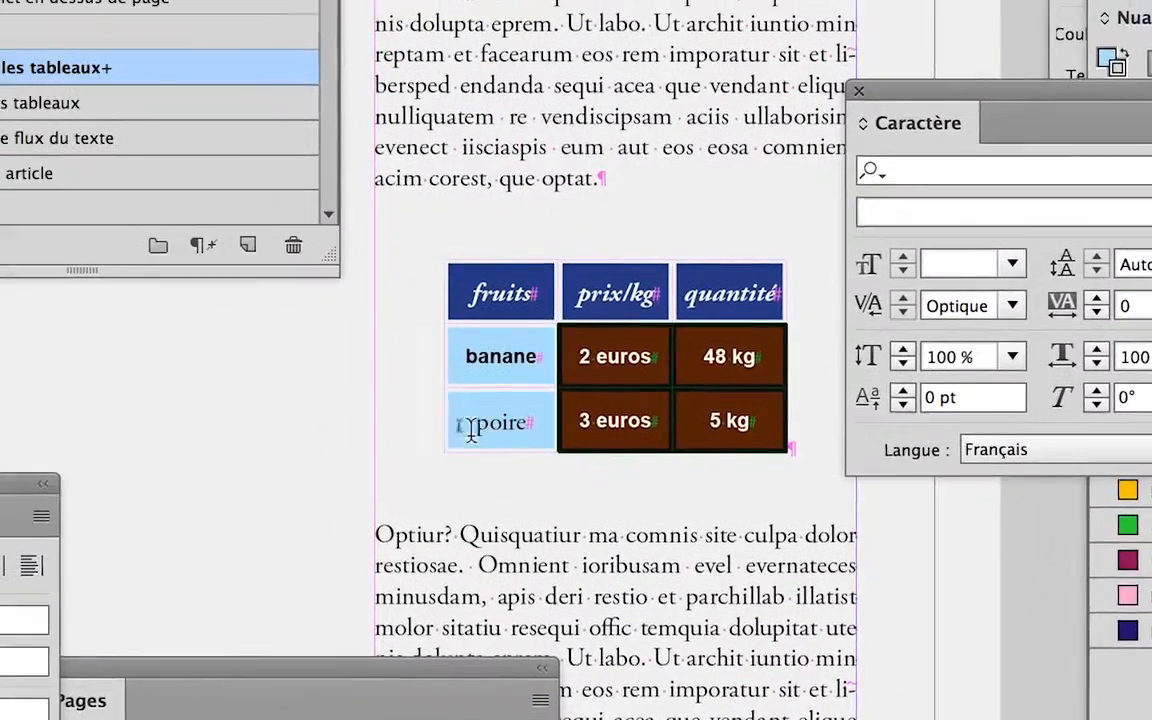
# Apply the "données dans les tableaux" paragraph style to the word "poire"
pyautogui.click(740, 661)
pyautogui.moveTo(472, 428); pyautogui.dragTo(525, 428)
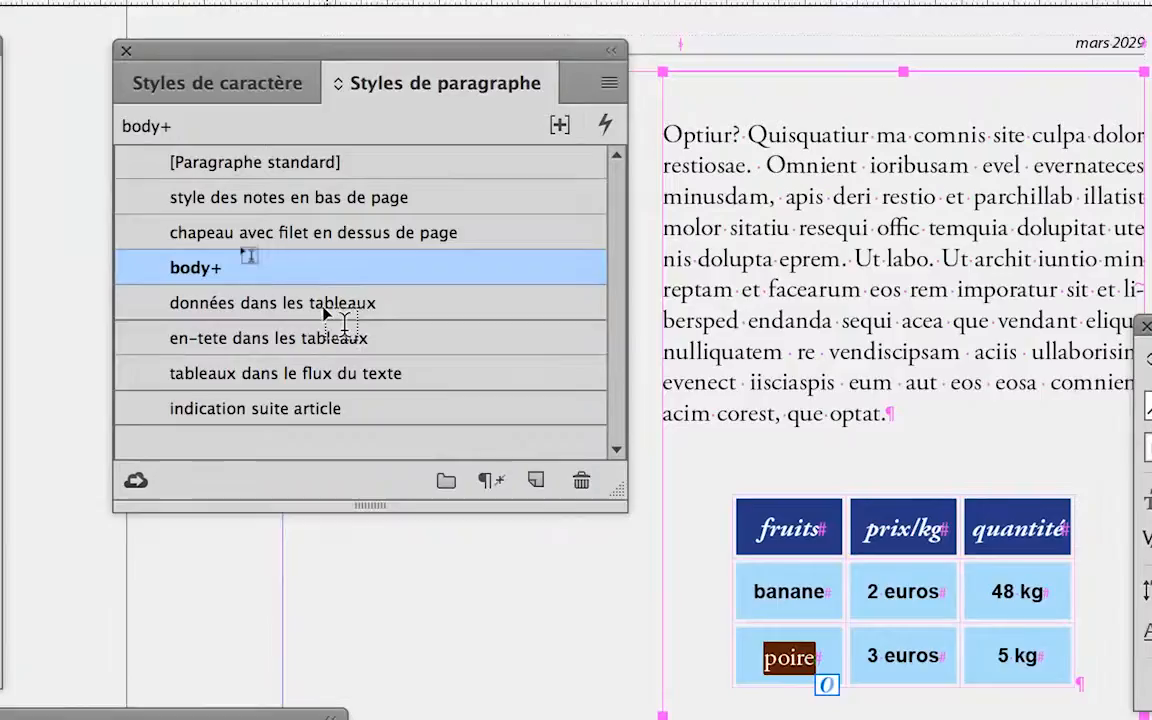
pyautogui.click(310, 270)
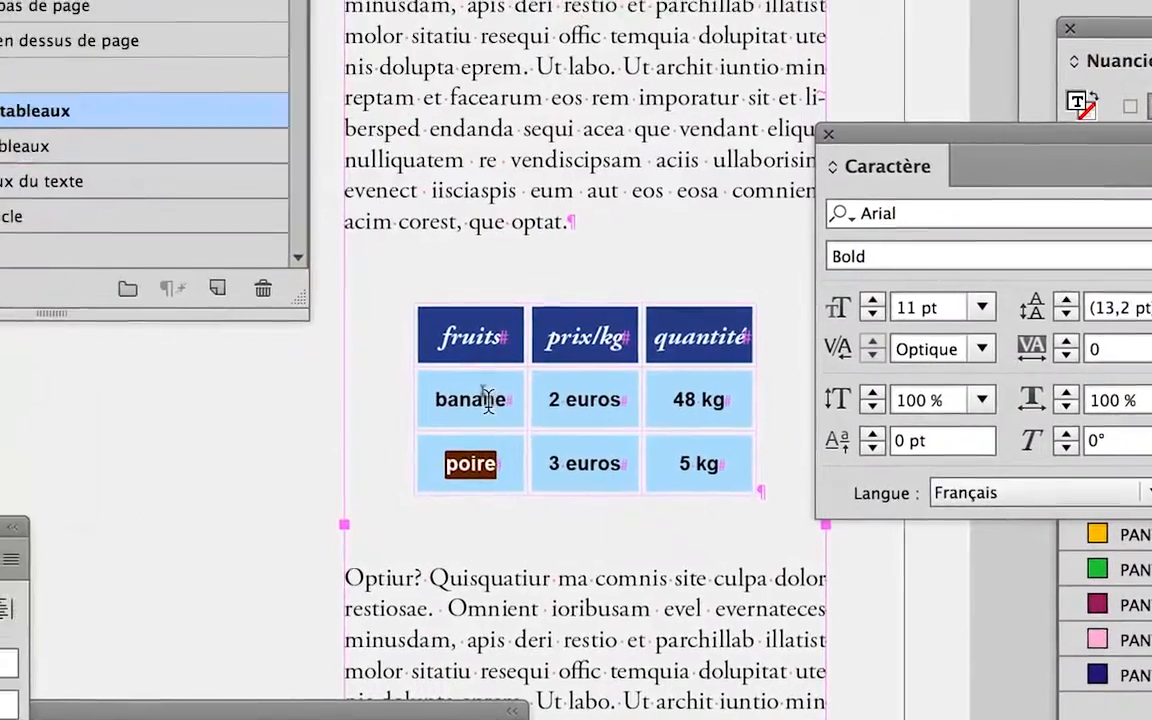
# Move the Caractère and Styles de paragraphe panels away from the table and deselect everything
pyautogui.click(446, 396)
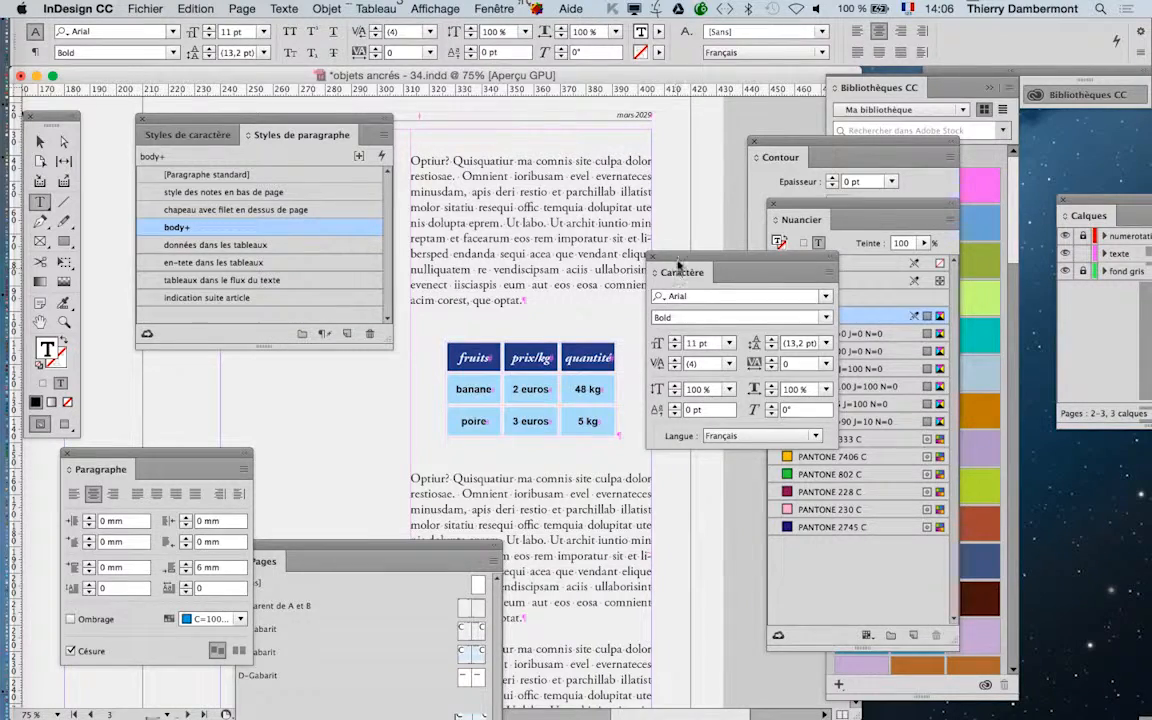
pyautogui.moveTo(678, 265); pyautogui.dragTo(699, 129)
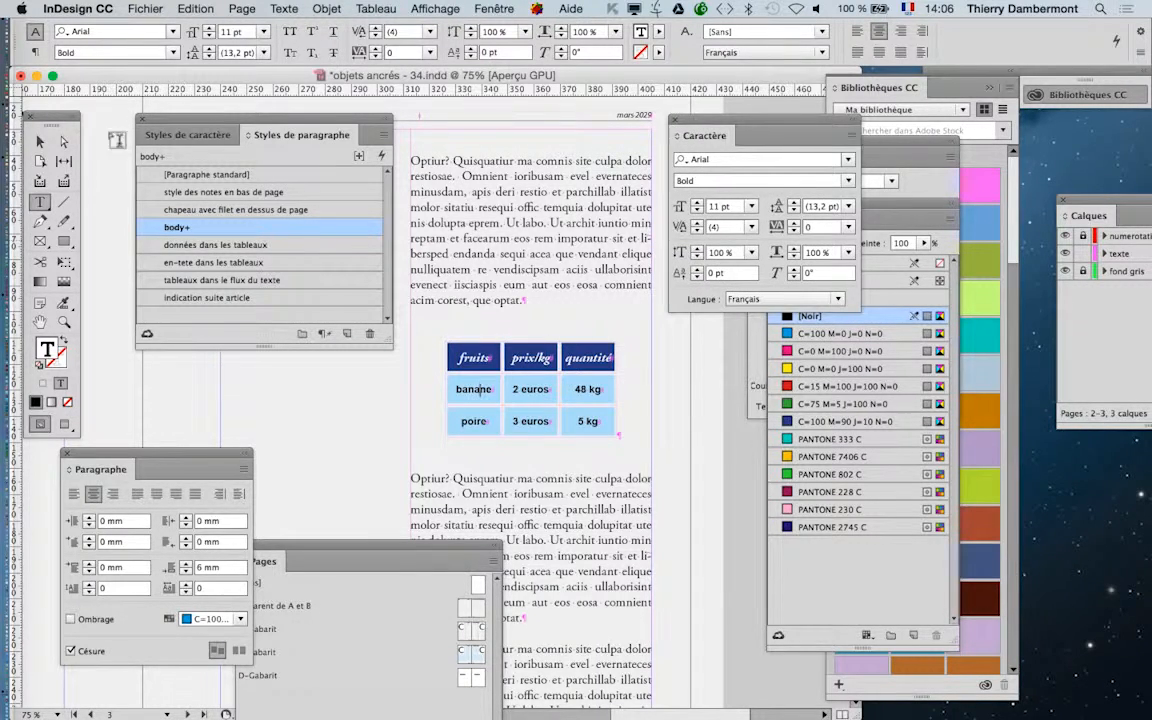
pyautogui.click(40, 141)
pyautogui.click(350, 422)
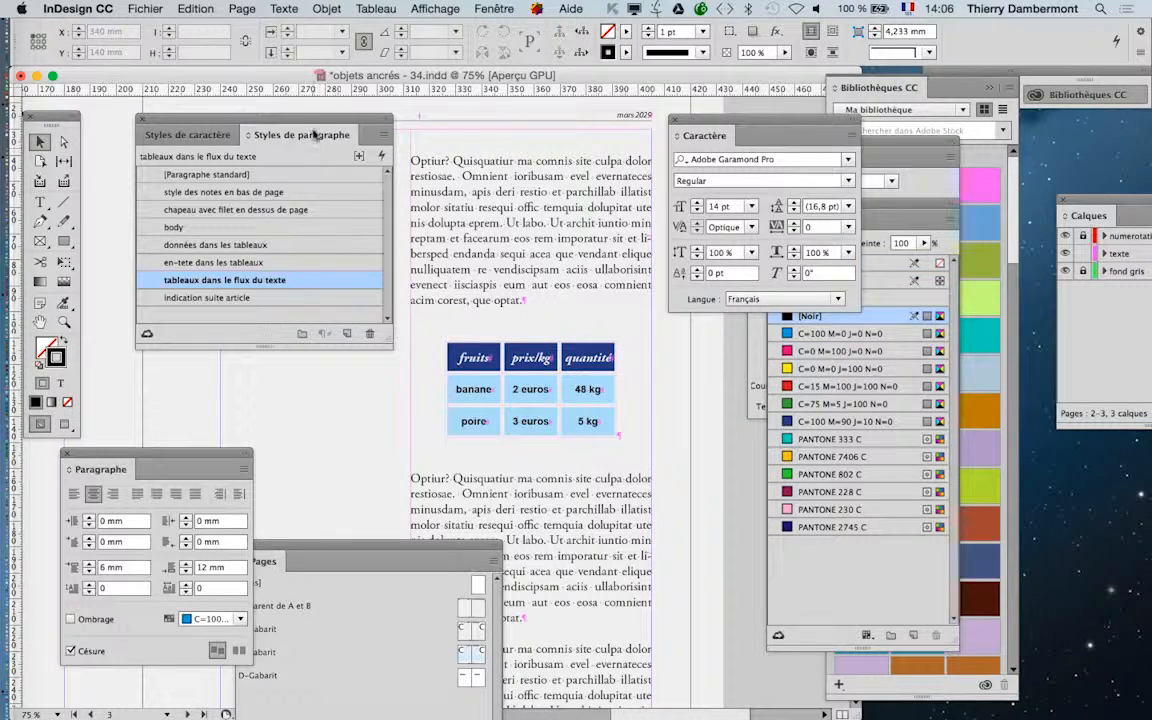
pyautogui.moveTo(313, 134); pyautogui.dragTo(267, 111)
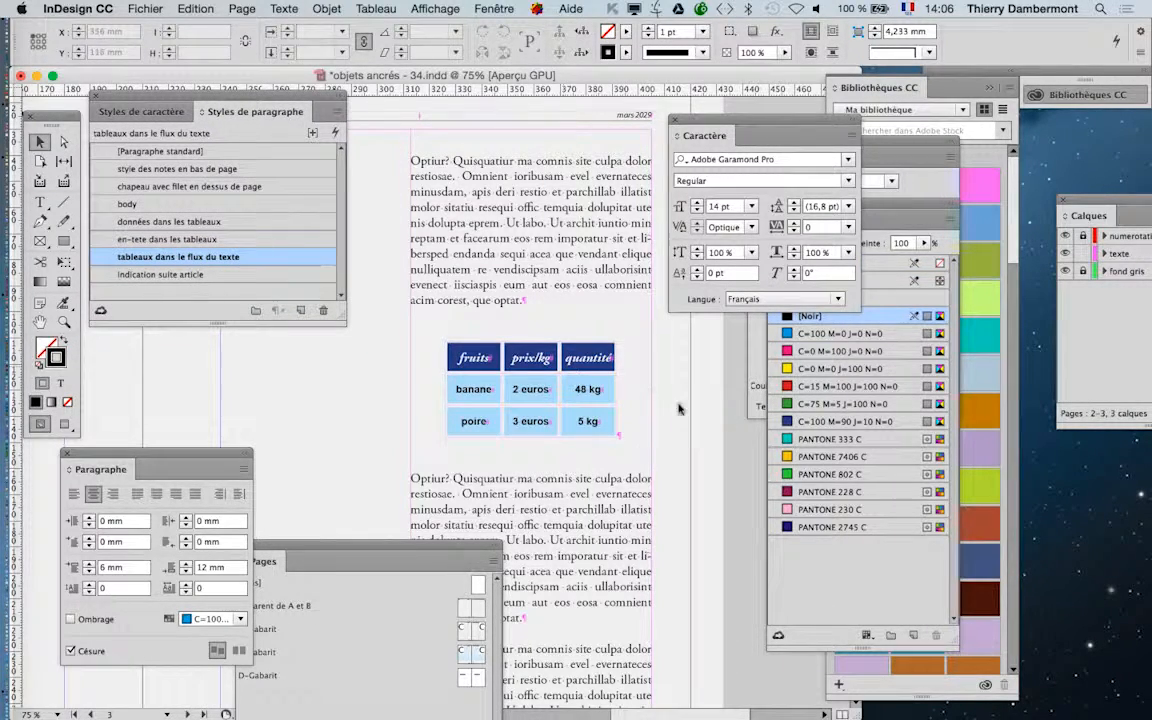
# Open the options of the "données dans les tableaux" style and set its character colour to magenta C=0 M=100 J=0 N=0
pyautogui.doubleClick(213, 222)
pyautogui.moveTo(187, 75); pyautogui.dragTo(1030, 96)
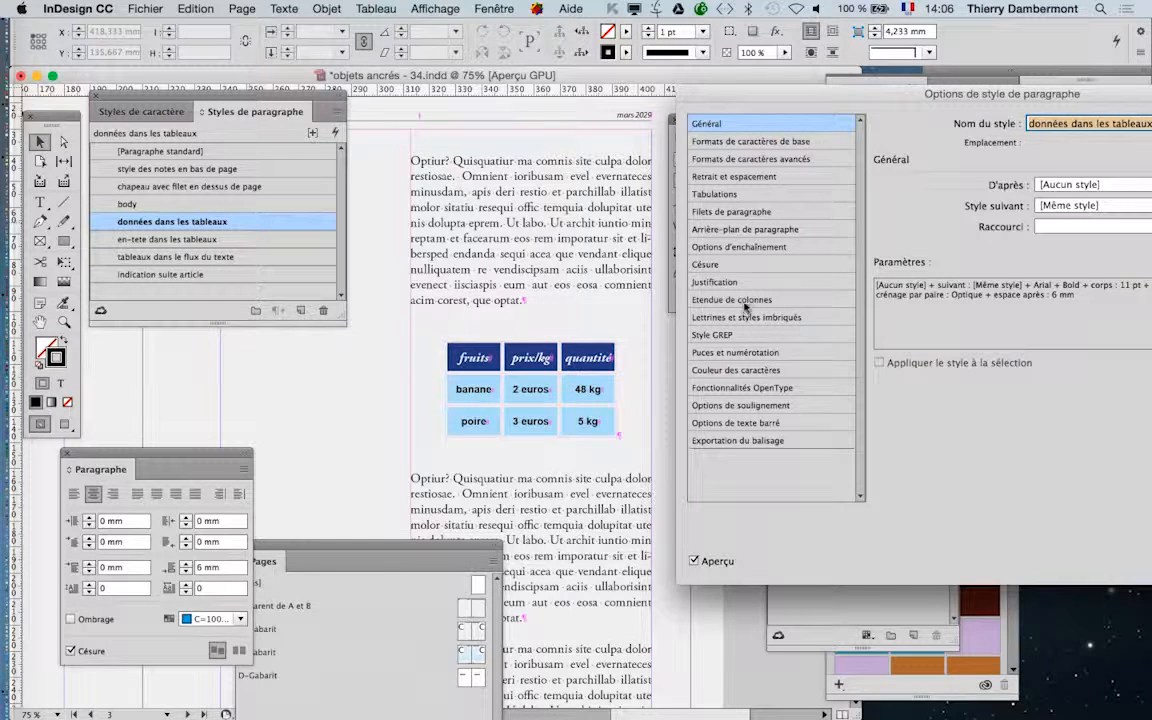
pyautogui.click(748, 372)
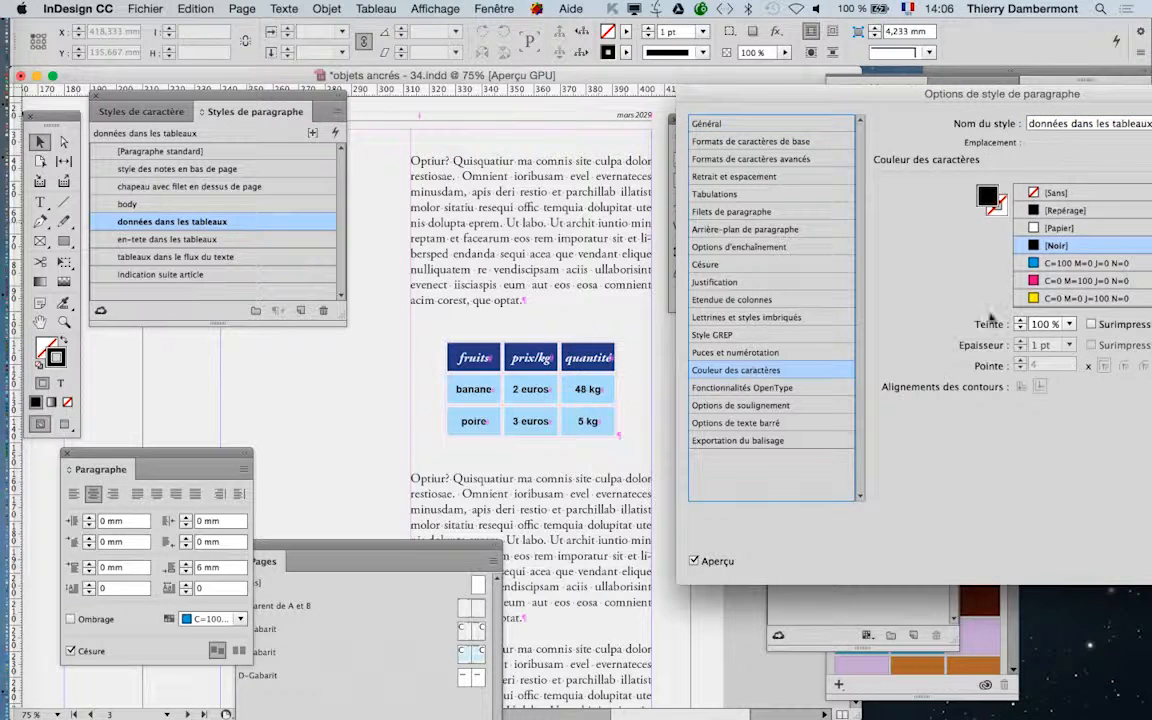
pyautogui.click(1066, 283)
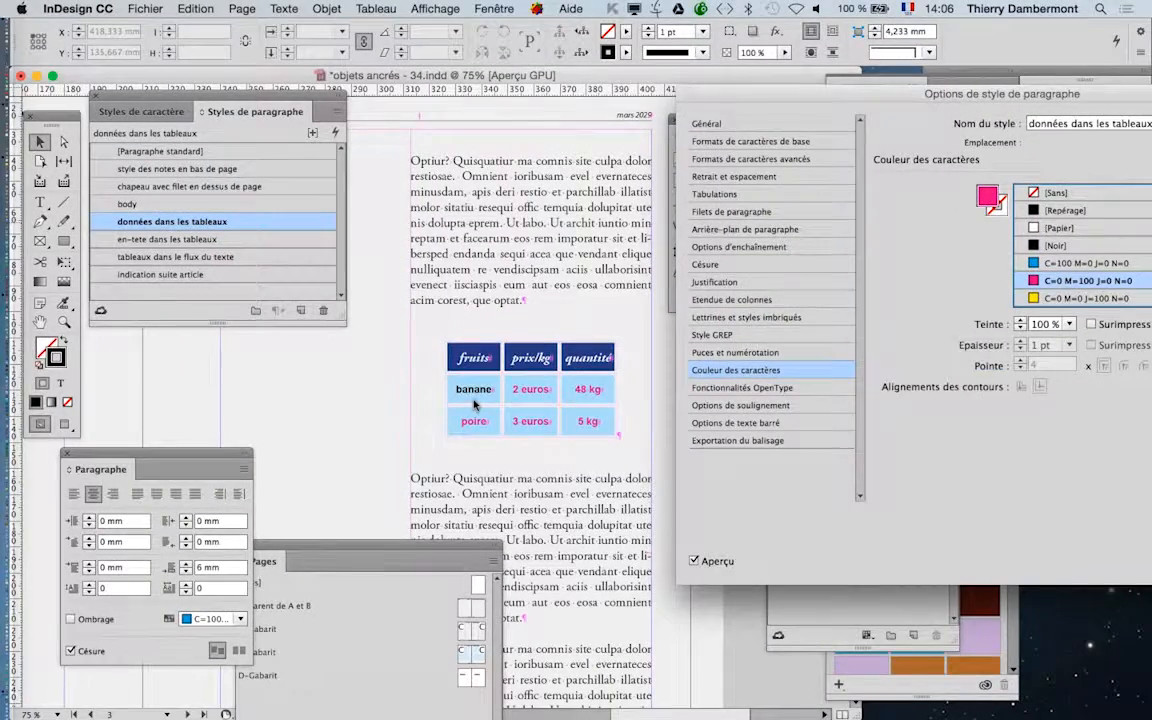
# Change the character colour of the "données dans les tableaux" style to red C=15 M=100 J=100 N=0 and confirm the style options
pyautogui.moveTo(1035, 97); pyautogui.dragTo(1005, 82)
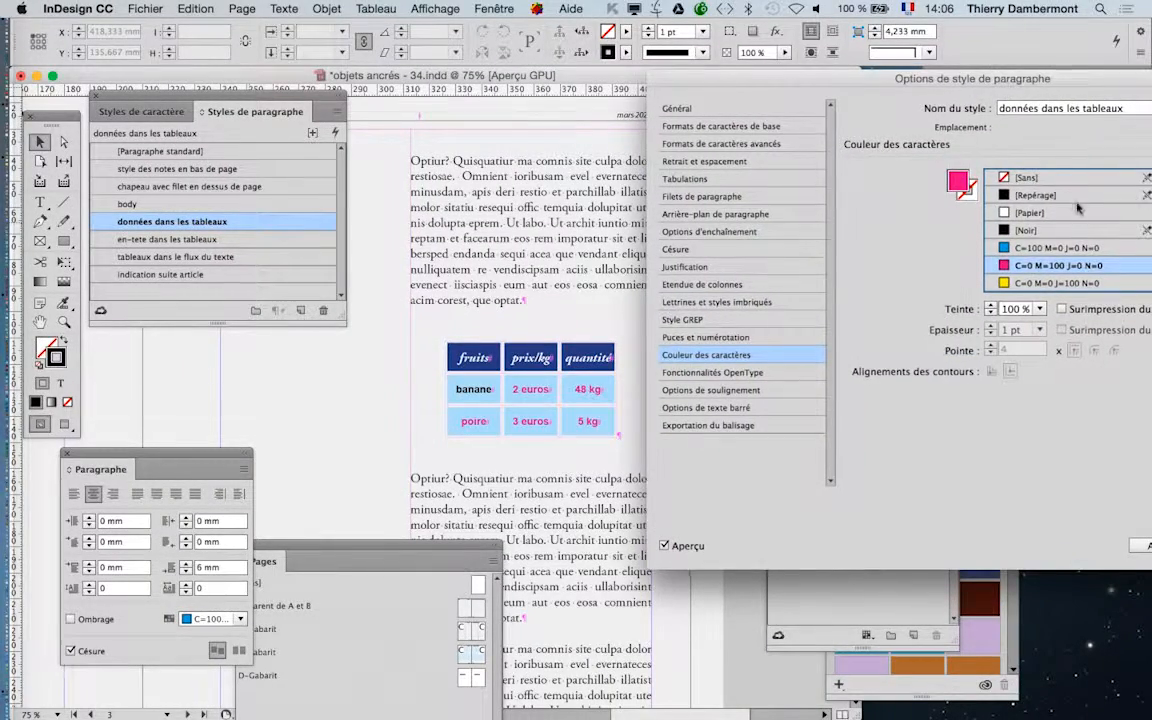
pyautogui.scroll(-1, 1077, 218)
pyautogui.click(1045, 283)
pyautogui.scroll(1, 1047, 284)
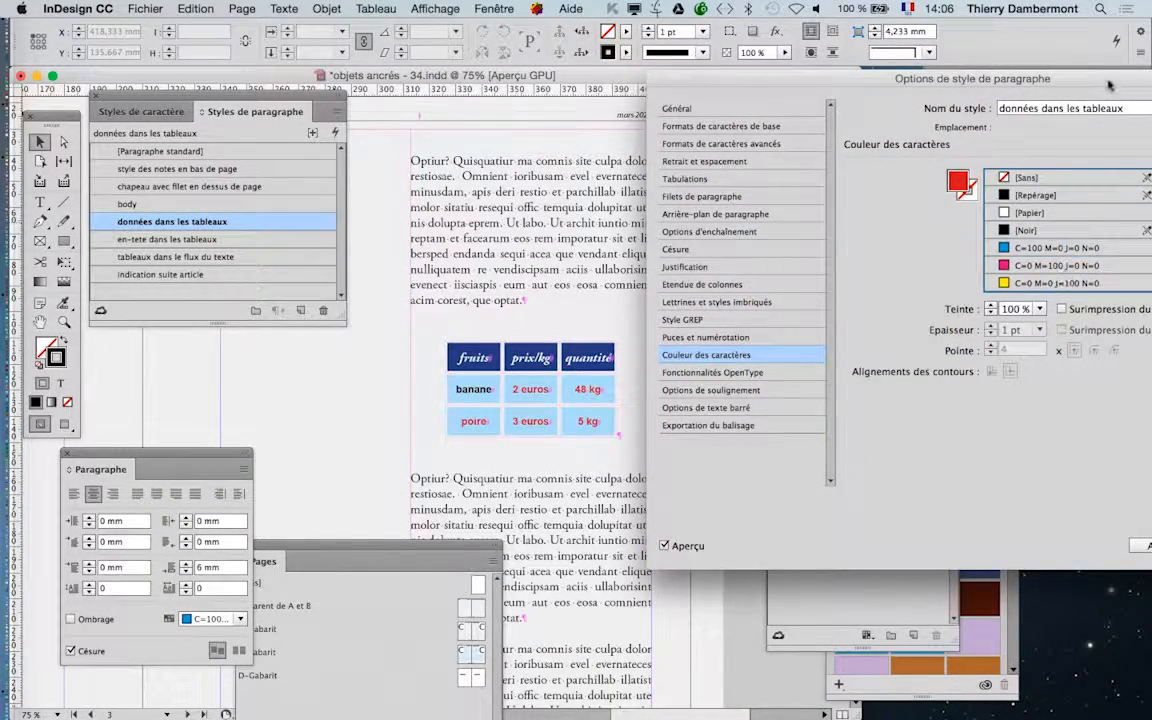
pyautogui.moveTo(1108, 86); pyautogui.dragTo(484, 107)
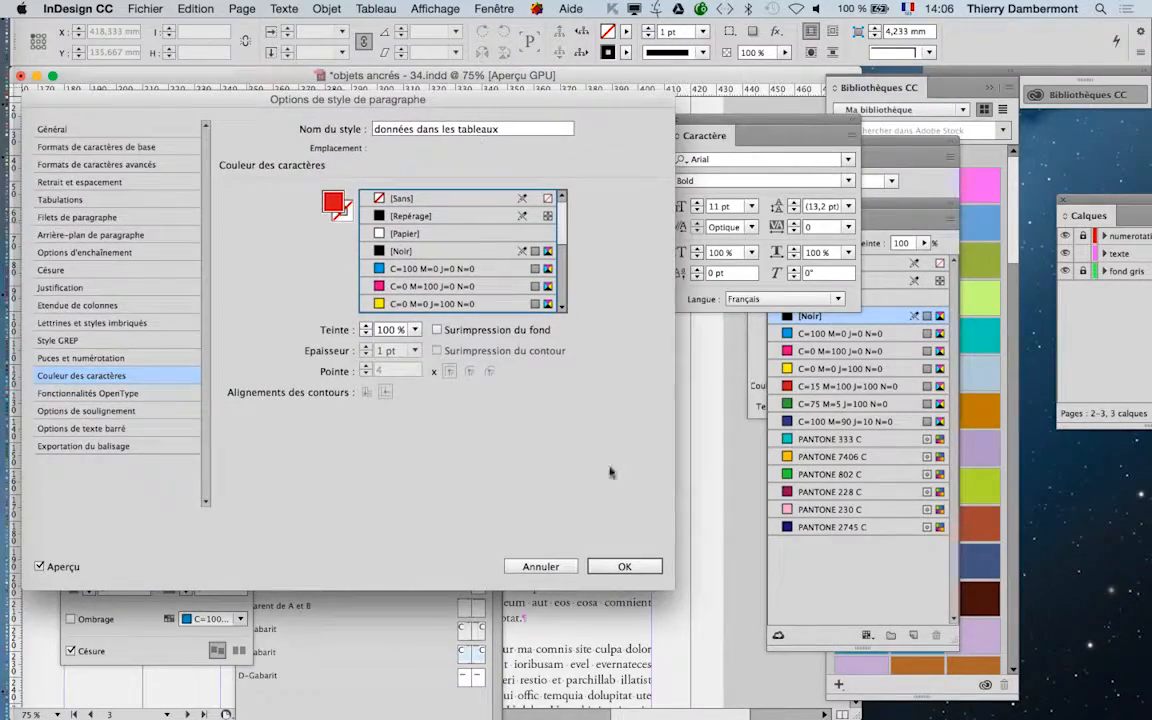
pyautogui.click(625, 567)
# Apply the "données dans les tableaux" paragraph style to the word "banane" and deselect everything
pyautogui.scroll(2, 446, 409)
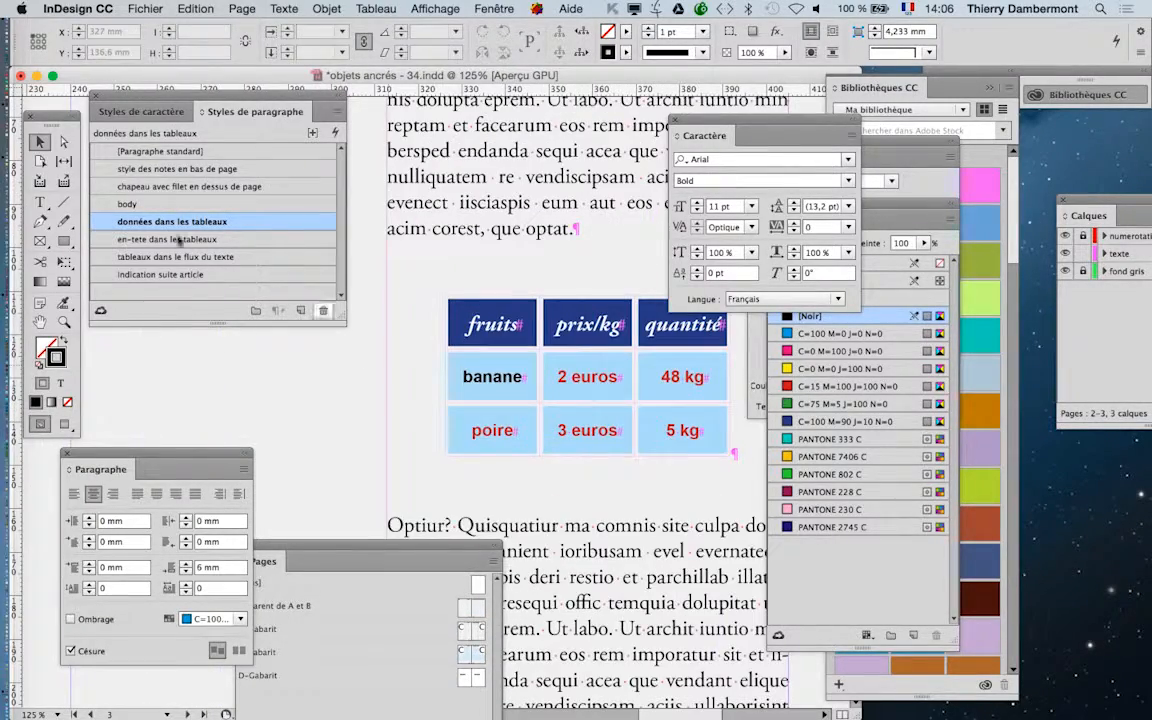
pyautogui.click(40, 202)
pyautogui.moveTo(460, 377); pyautogui.dragTo(531, 377)
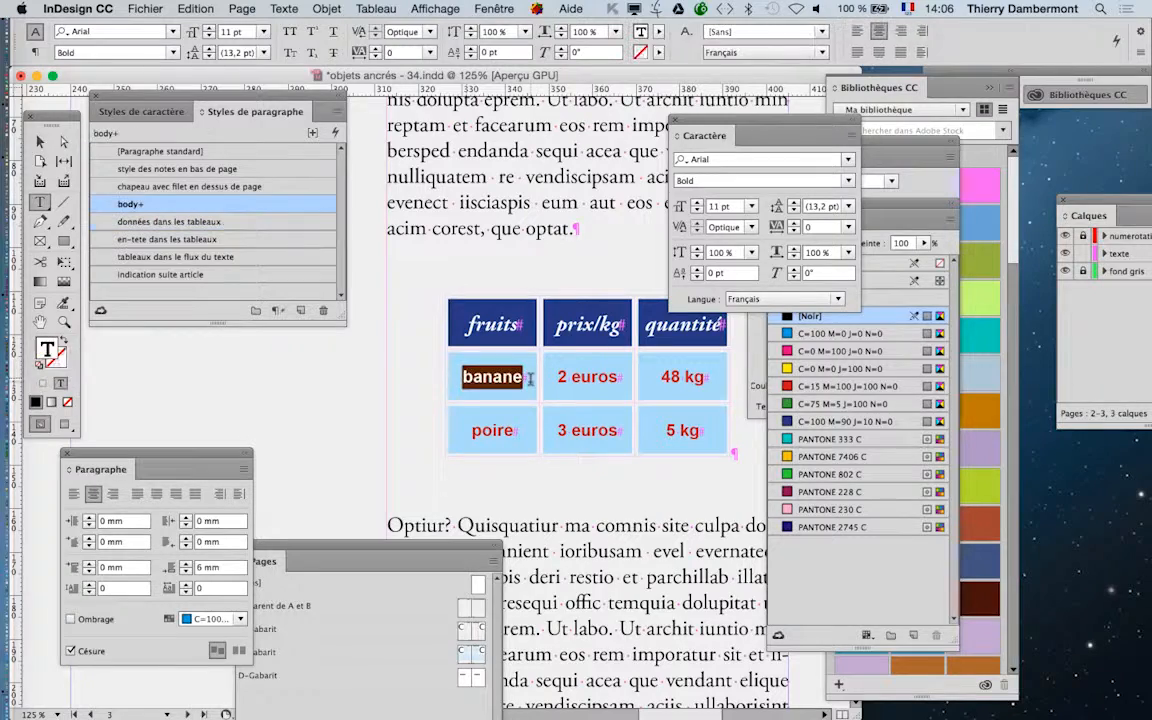
pyautogui.click(140, 222)
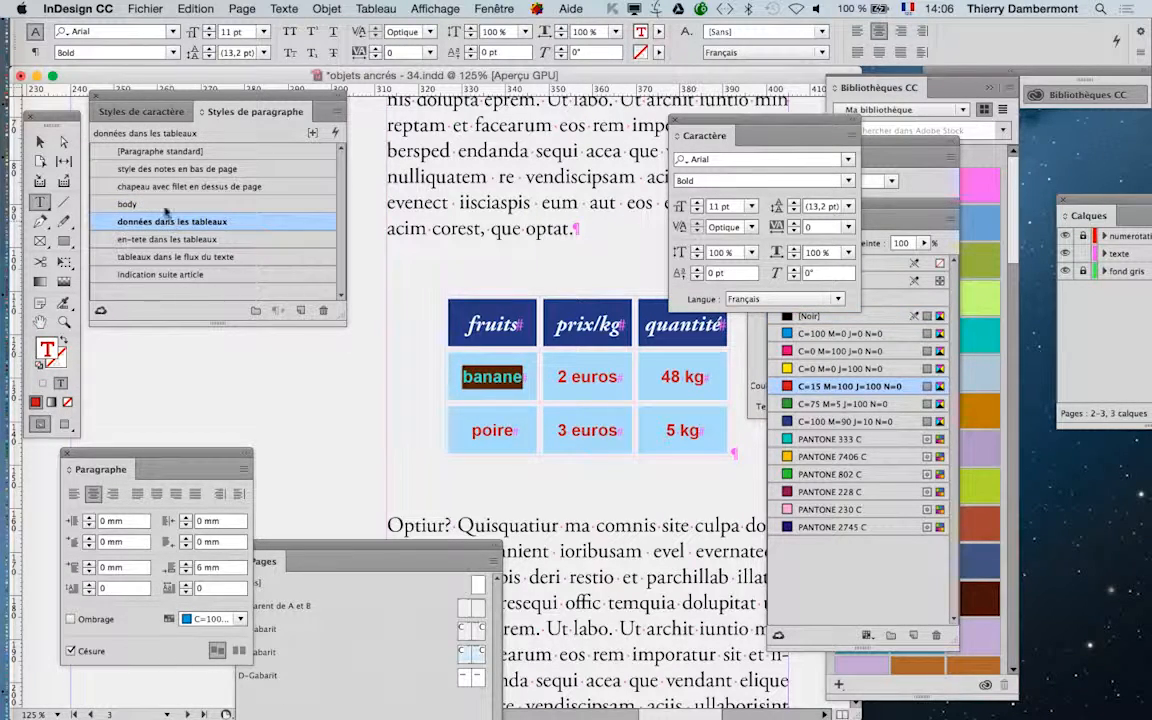
pyautogui.click(40, 143)
pyautogui.scroll(-1, 563, 422)
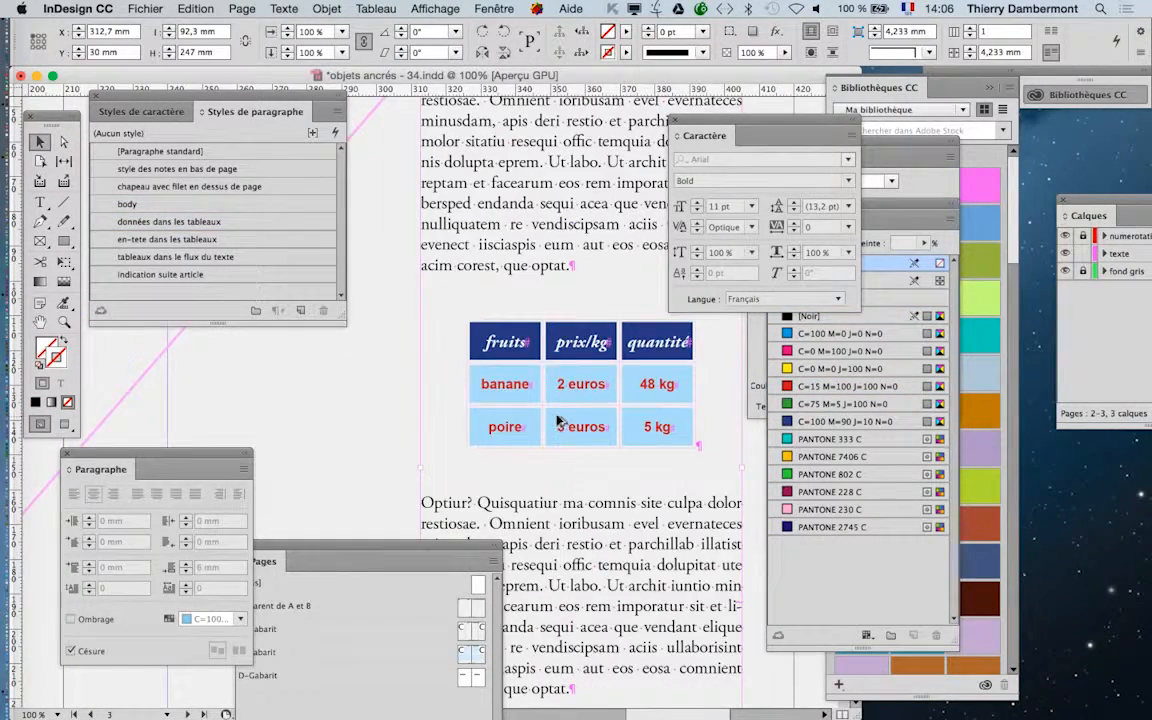
pyautogui.scroll(-1, 560, 422)
pyautogui.click(41, 322)
pyautogui.moveTo(525, 434); pyautogui.dragTo(374, 426)
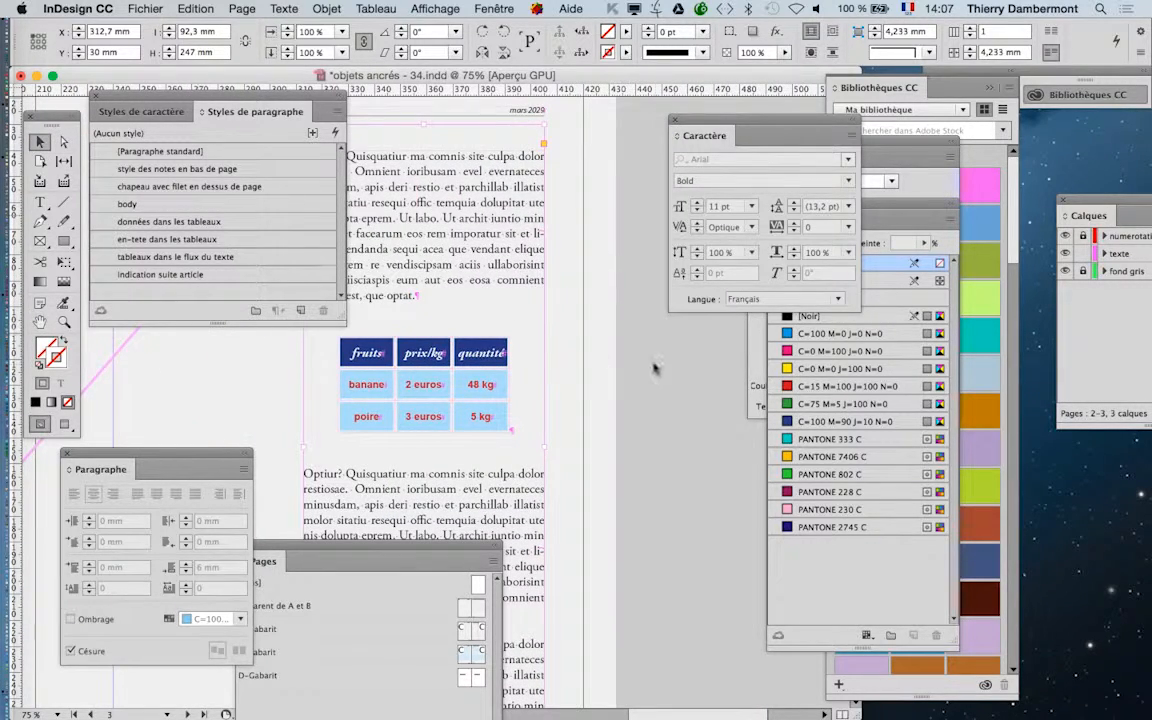
pyautogui.click(671, 393)
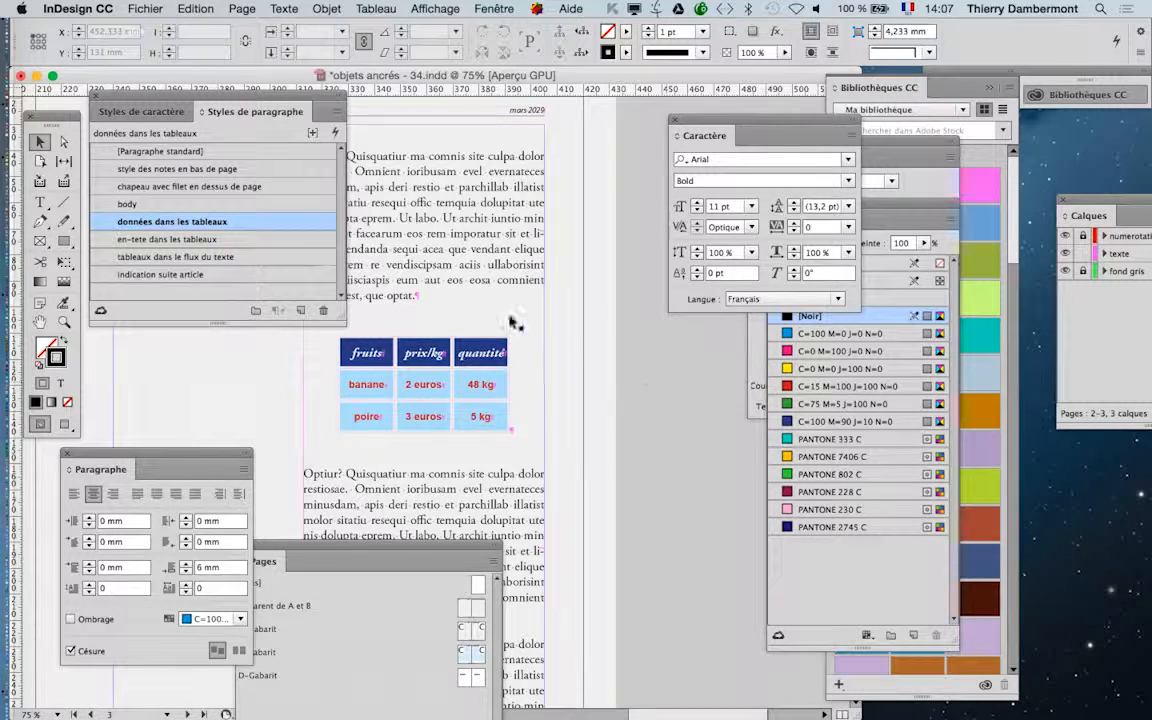
# Edit the "en-tete dans les tableaux" paragraph style and set its font size to 13 pt
pyautogui.doubleClick(191, 240)
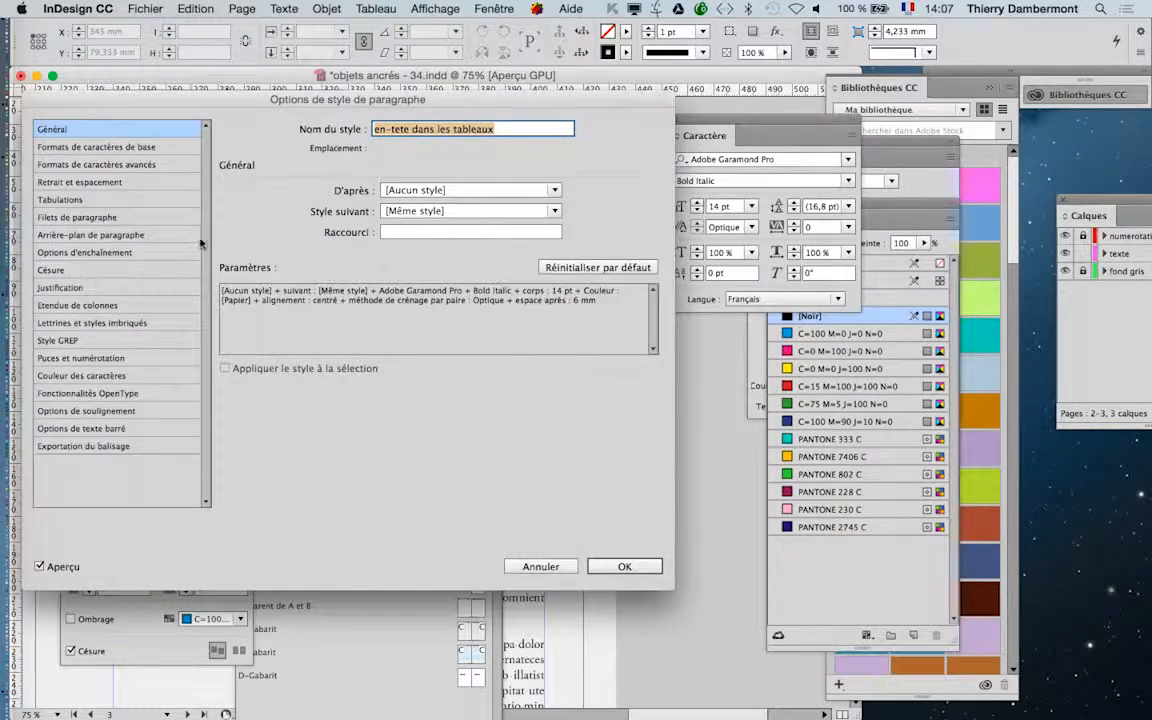
pyautogui.moveTo(293, 88); pyautogui.dragTo(857, 120)
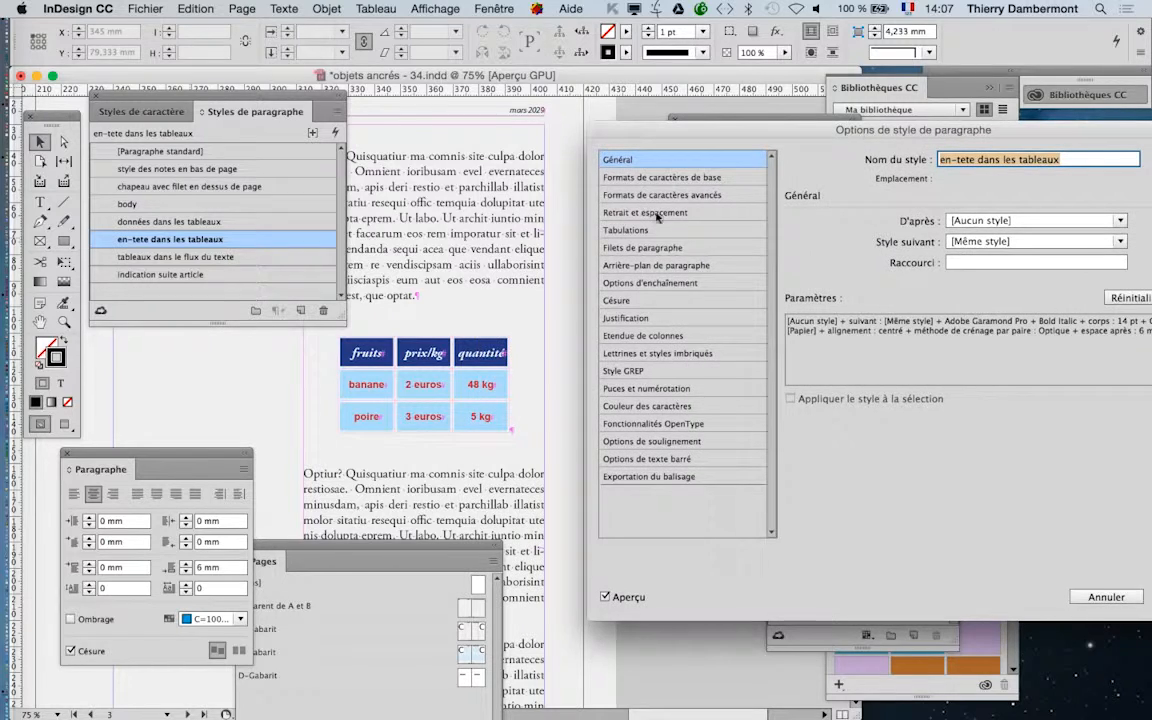
pyautogui.click(652, 178)
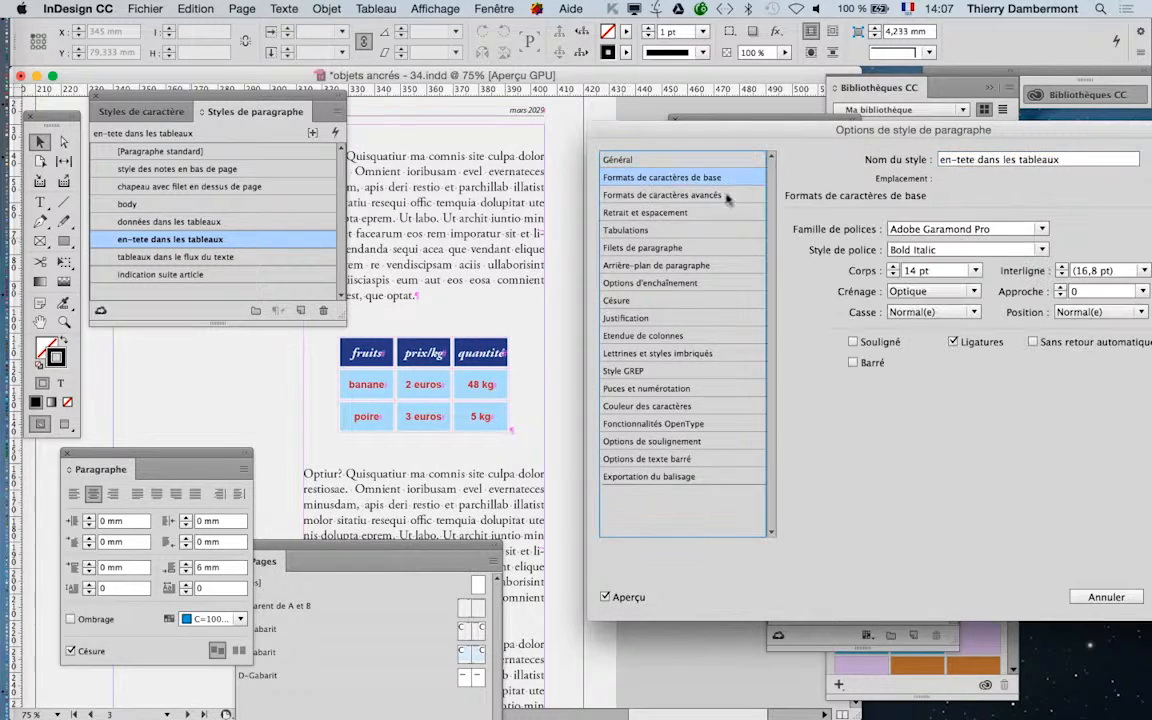
pyautogui.click(894, 267)
pyautogui.click(894, 267)
pyautogui.click(894, 267)
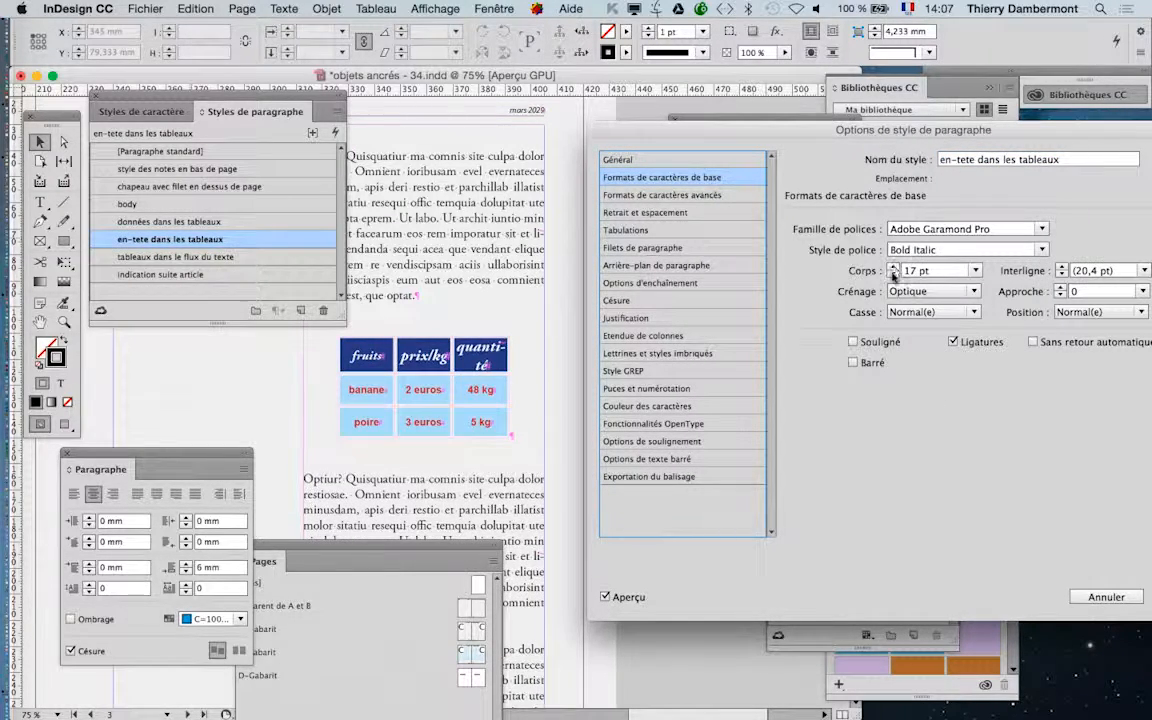
pyautogui.click(894, 274)
pyautogui.click(894, 274)
pyautogui.click(894, 274)
pyautogui.click(894, 274)
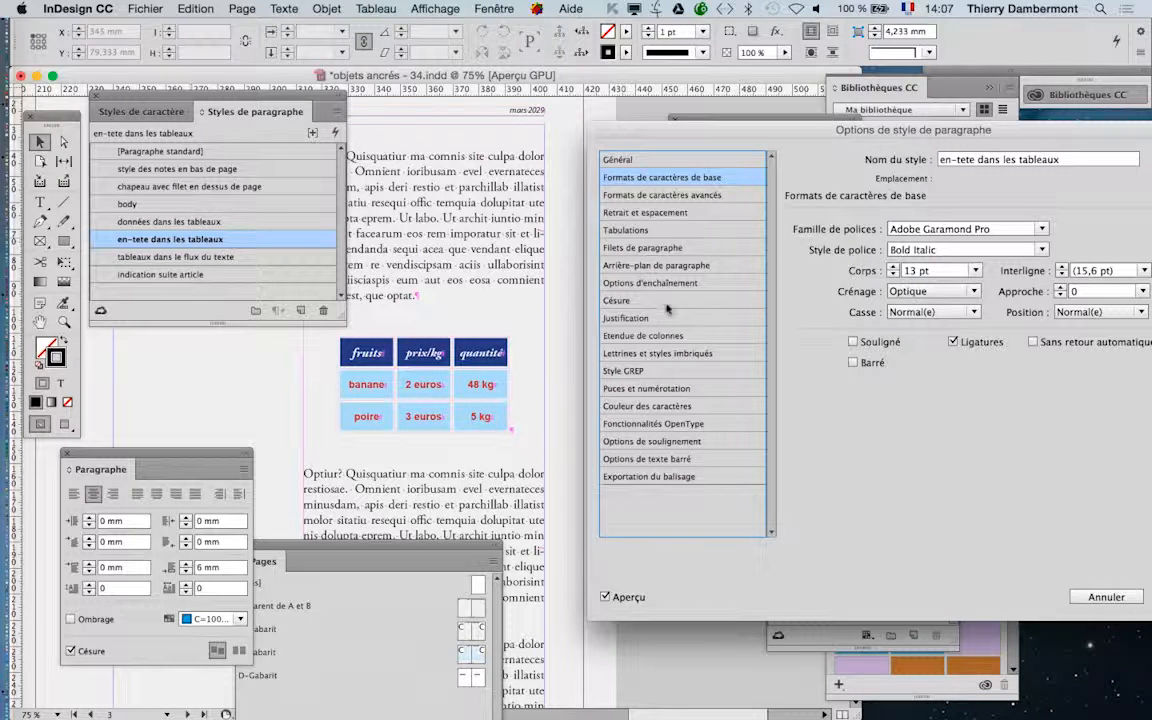
# Set the character colour of the "en-tete dans les tableaux" style to yellow C=0 M=0 J=100 N=0 and confirm
pyautogui.click(672, 406)
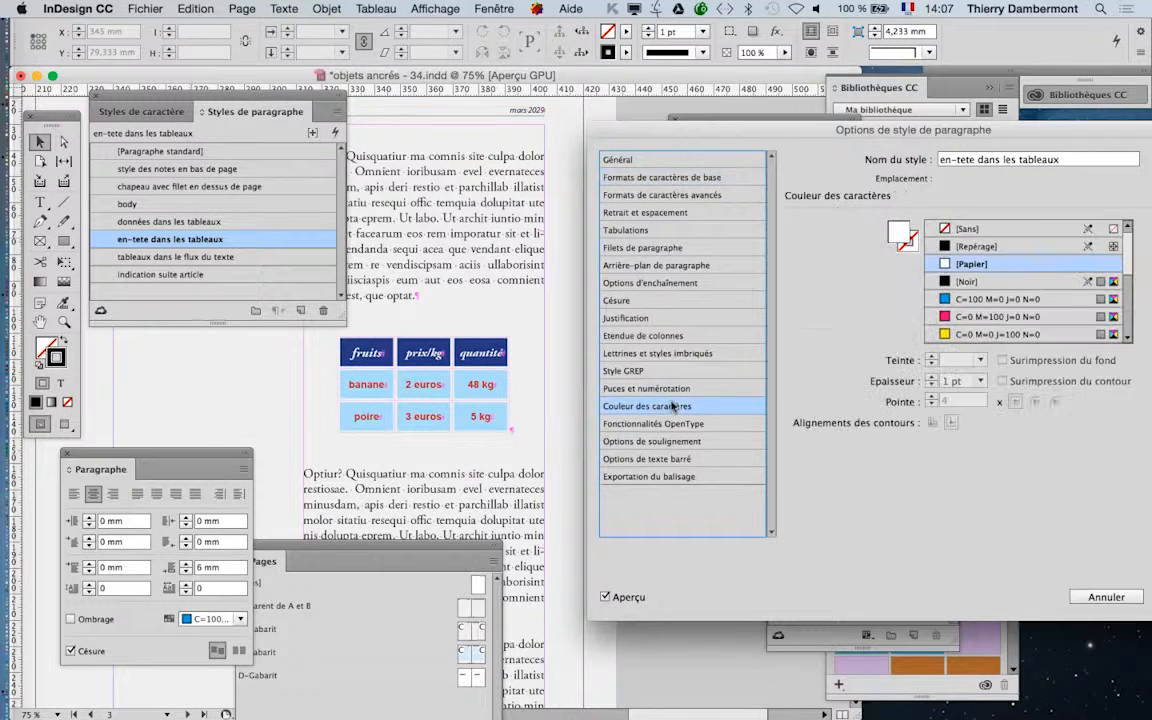
pyautogui.click(958, 335)
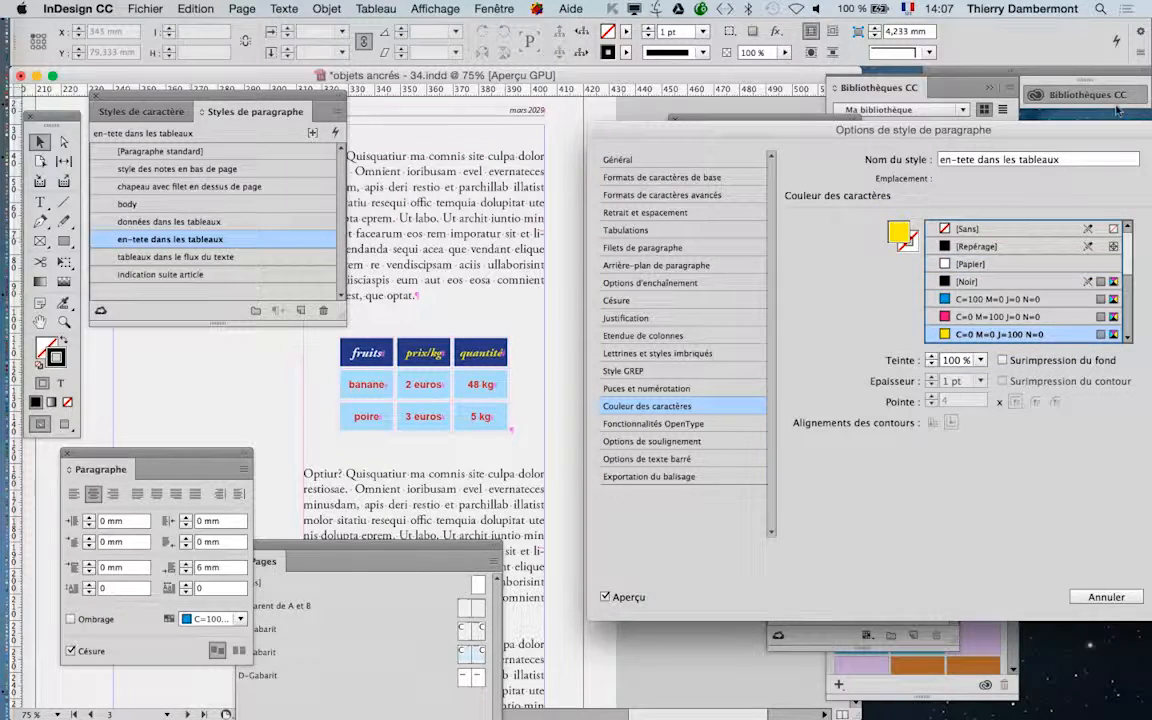
pyautogui.moveTo(1118, 128); pyautogui.dragTo(811, 128)
pyautogui.click(803, 563)
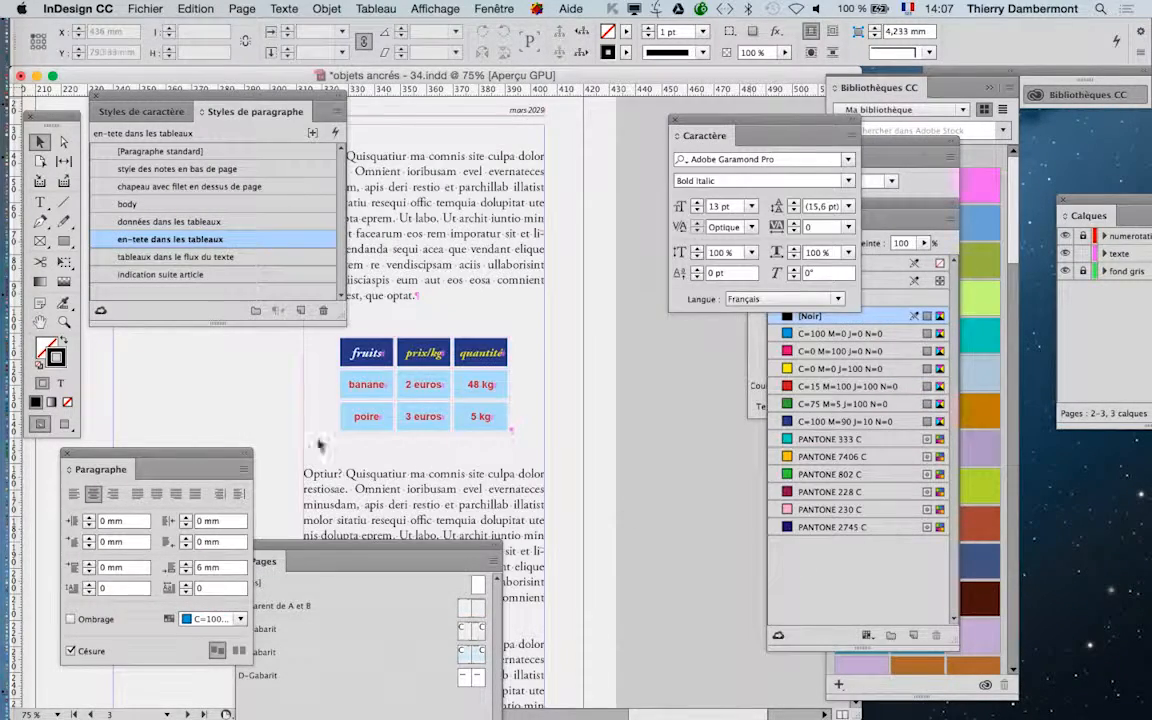
# Apply the "en-tete dans les tableaux" paragraph style to the "fruits" header cell and deselect everything
pyautogui.scroll(2, 371, 354)
pyautogui.click(40, 201)
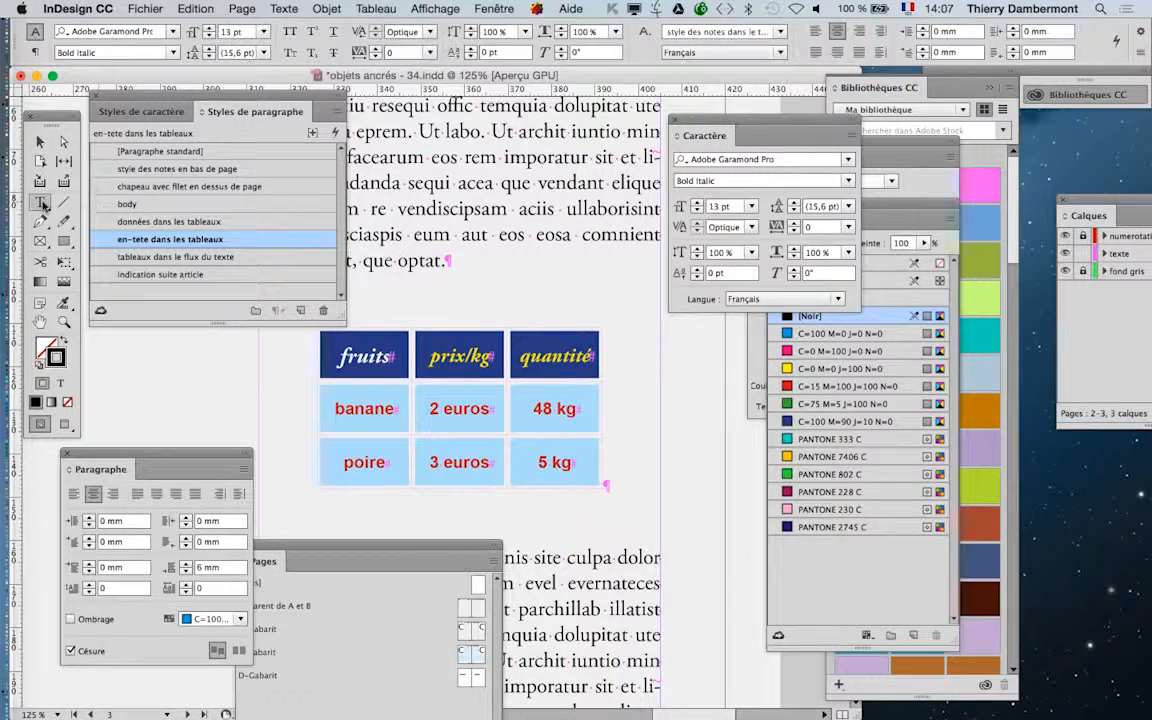
pyautogui.doubleClick(364, 356)
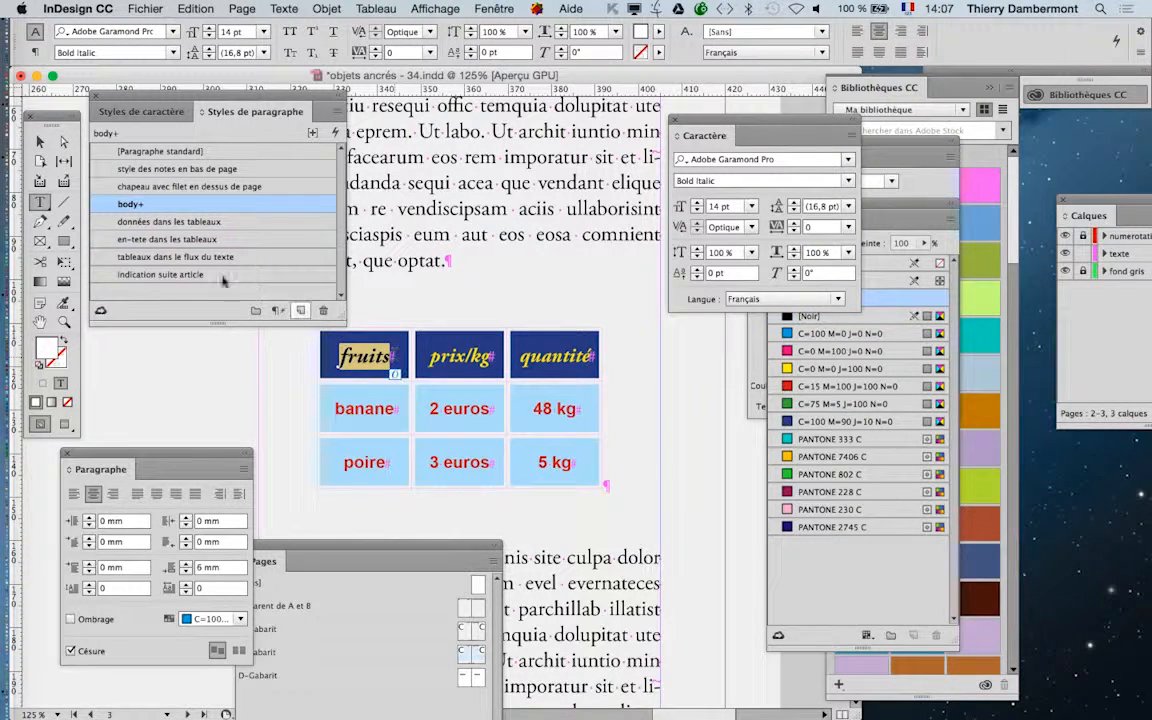
pyautogui.click(163, 240)
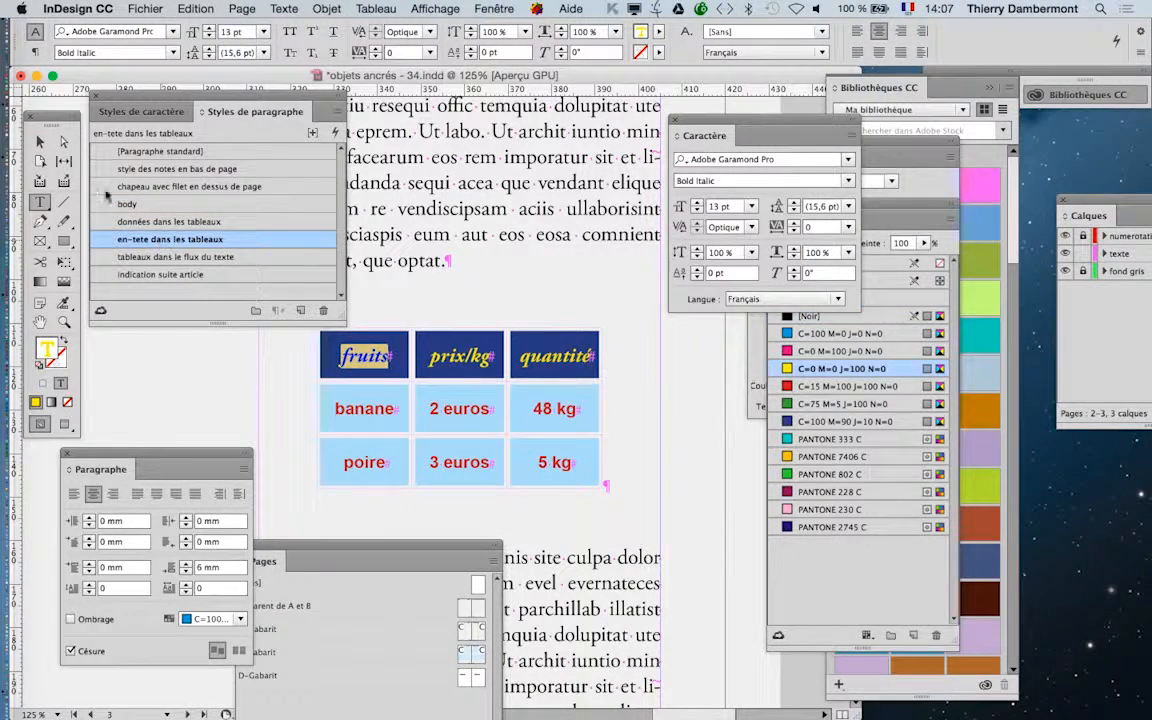
pyautogui.press('Escape')
pyautogui.click(677, 420)
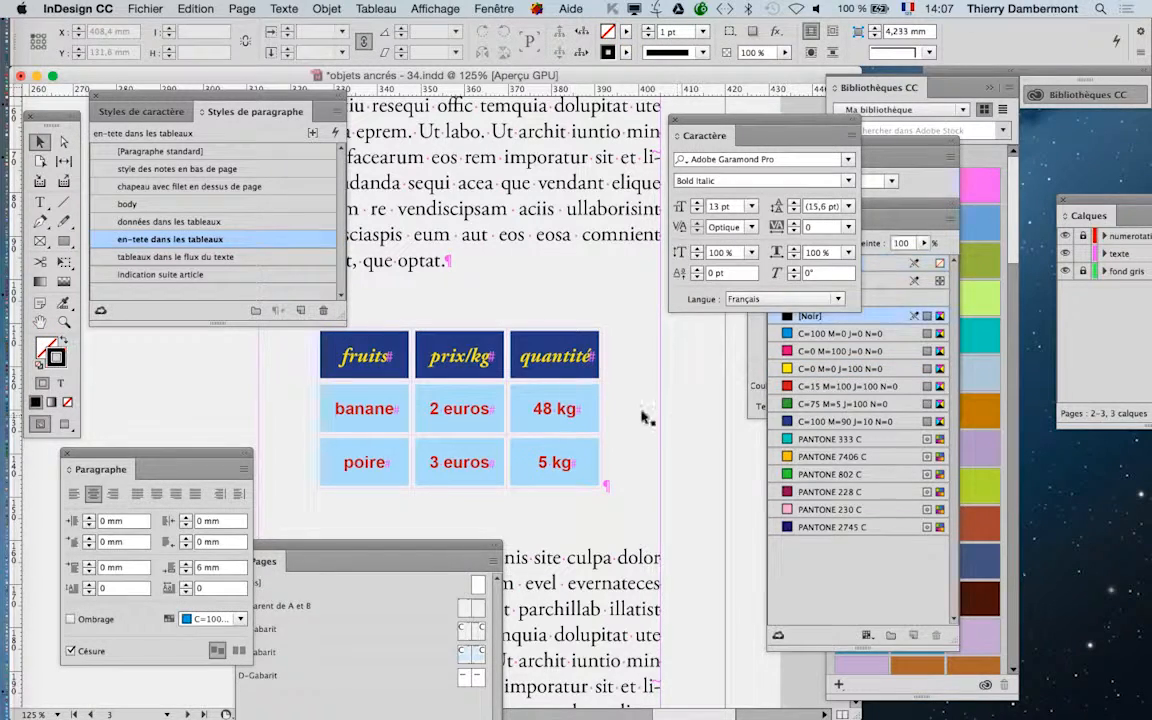
# Display the page in preview mode and examine the finished table within the text
pyautogui.click(70, 429)
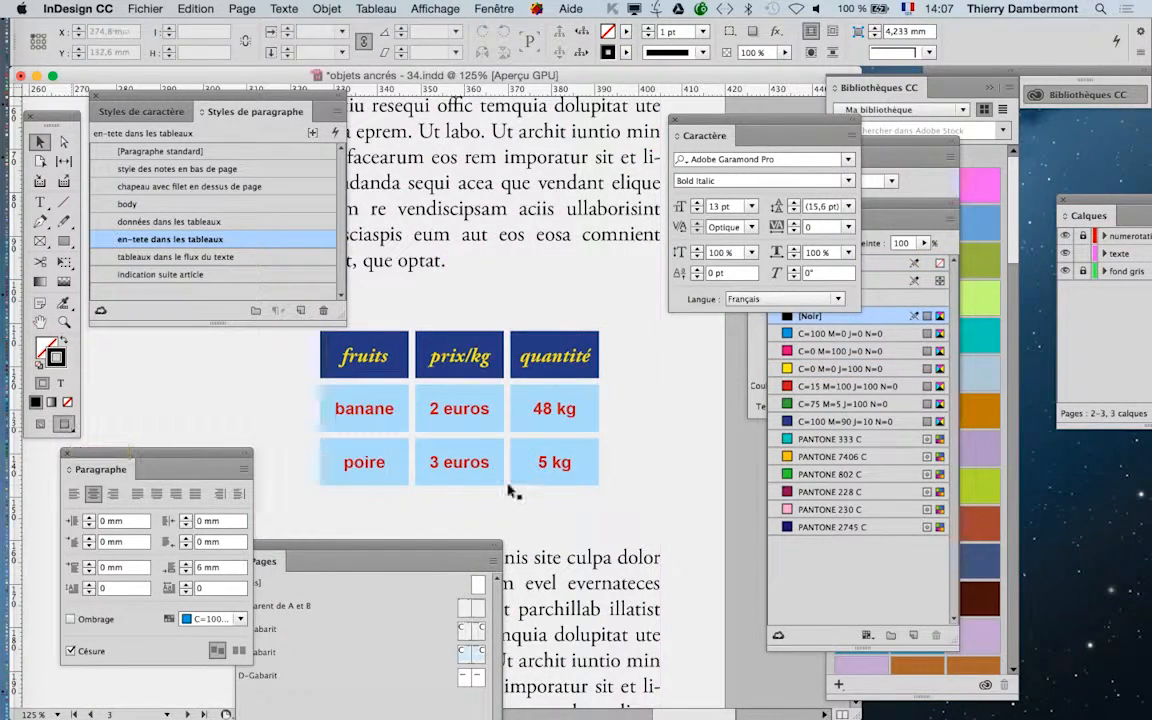
pyautogui.scroll(-2, 500, 482)
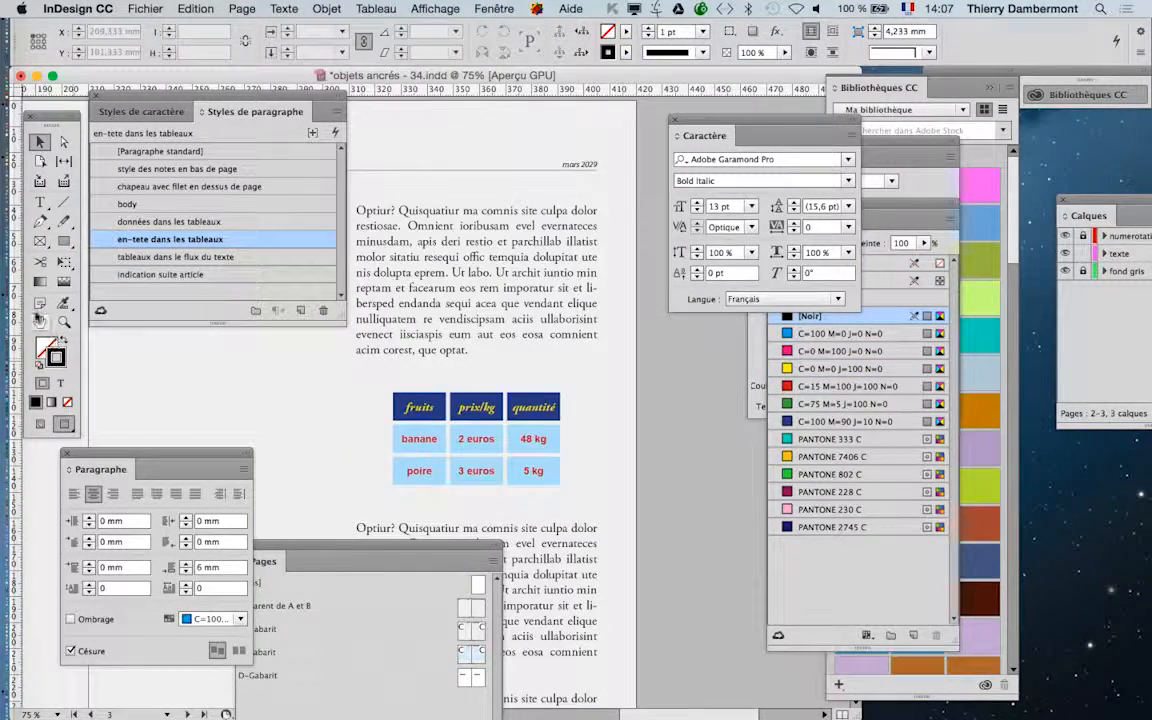
pyautogui.click(40, 321)
pyautogui.moveTo(482, 361); pyautogui.dragTo(507, 308)
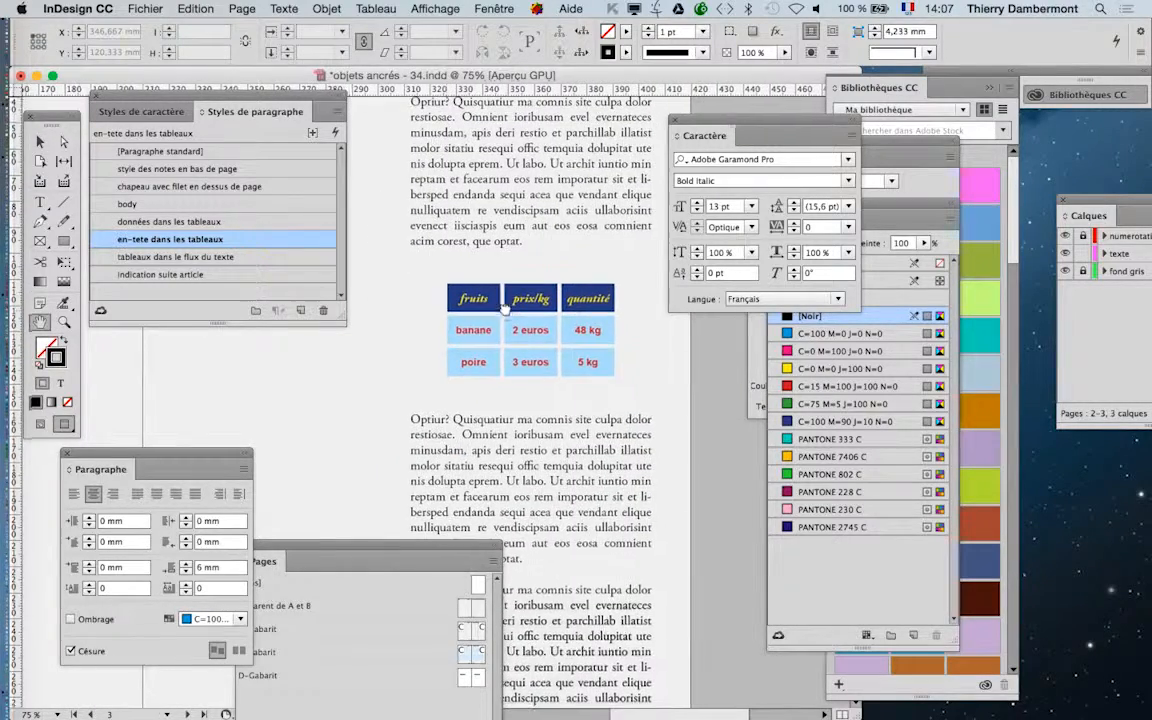